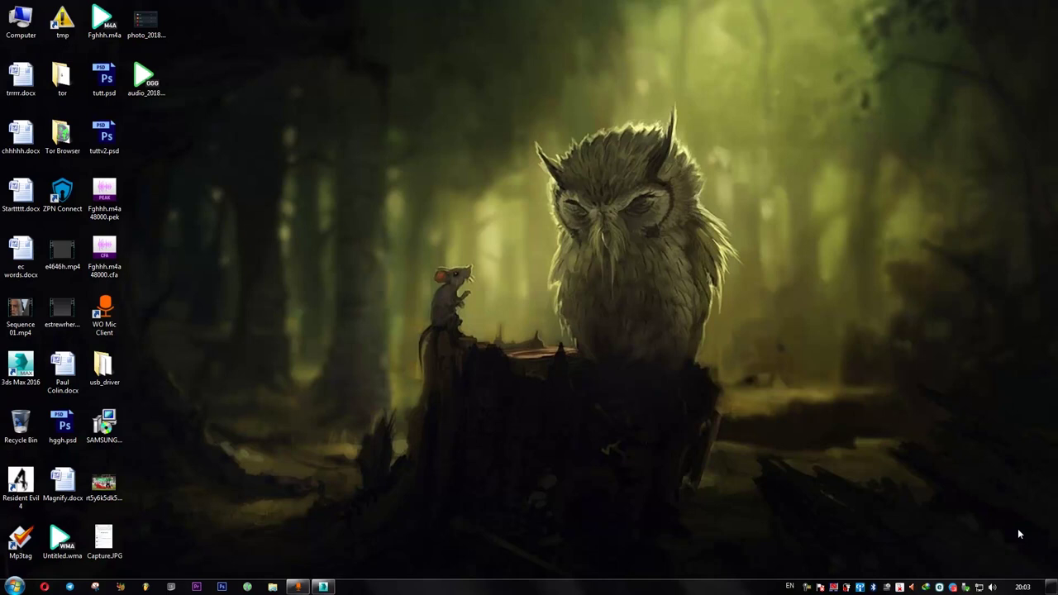
Create a TextPlus object on the grid and clear its default 'TextPlus' wording
left_click(332, 587)
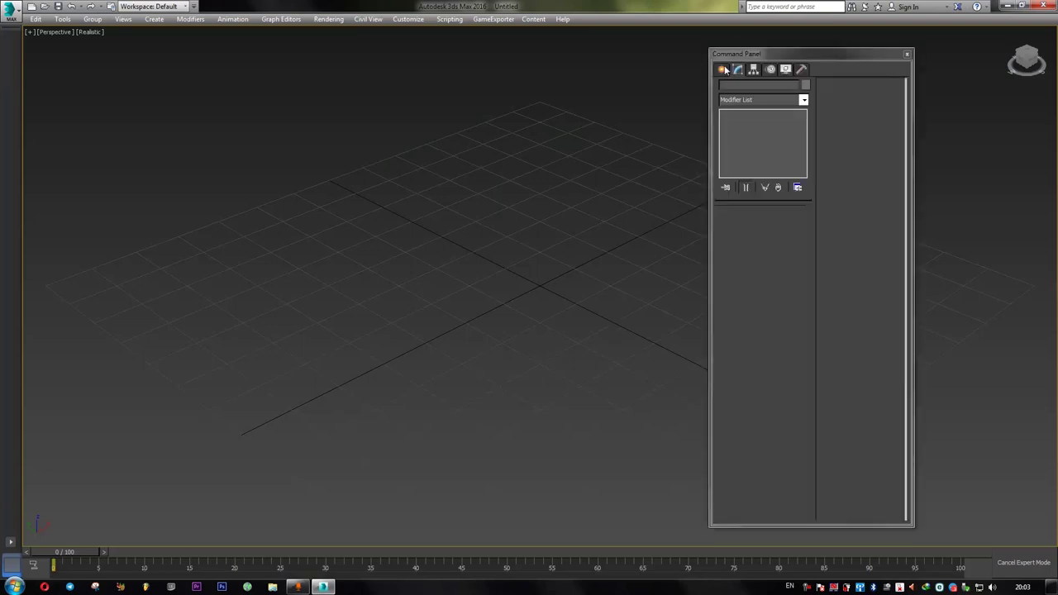
left_click(740, 197)
left_click_drag(418, 309, 702, 211)
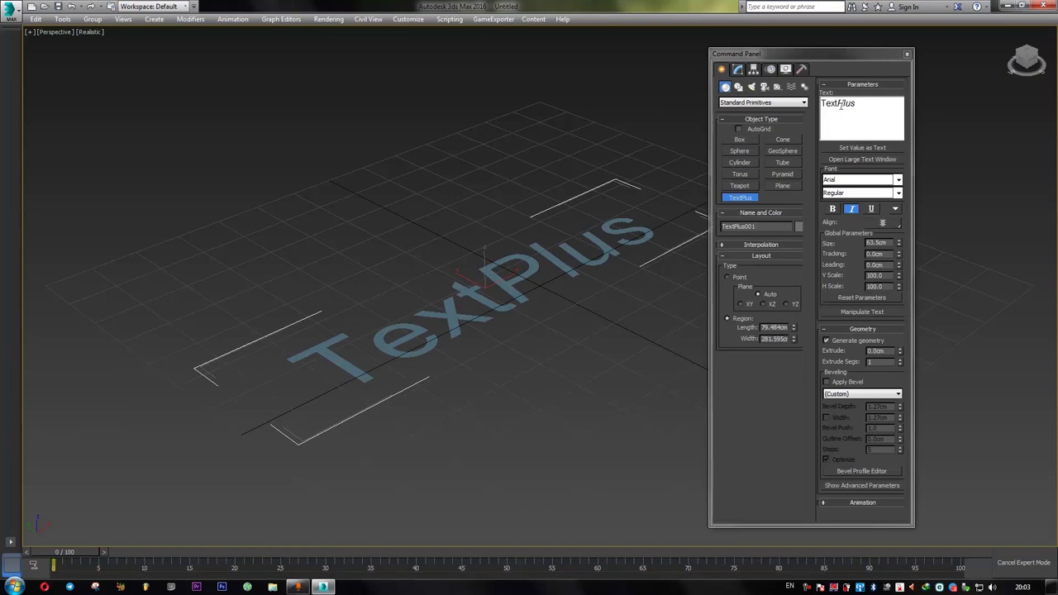
double_click(842, 108)
key("BackSpace")
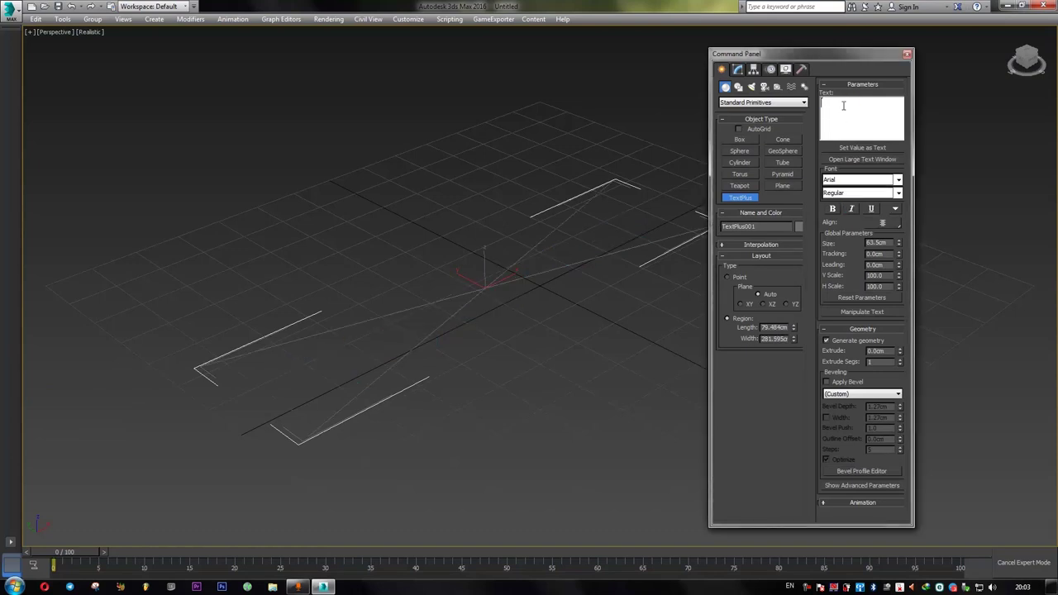
Define a new text value and rename it from Value1 to 'second'
left_click(863, 149)
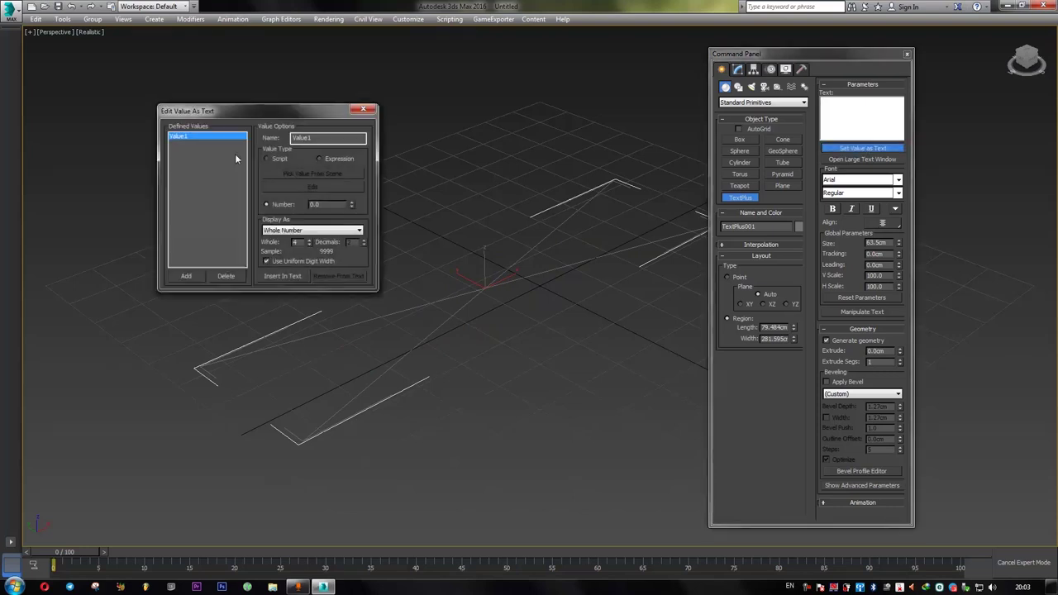
left_click_drag(270, 116, 228, 117)
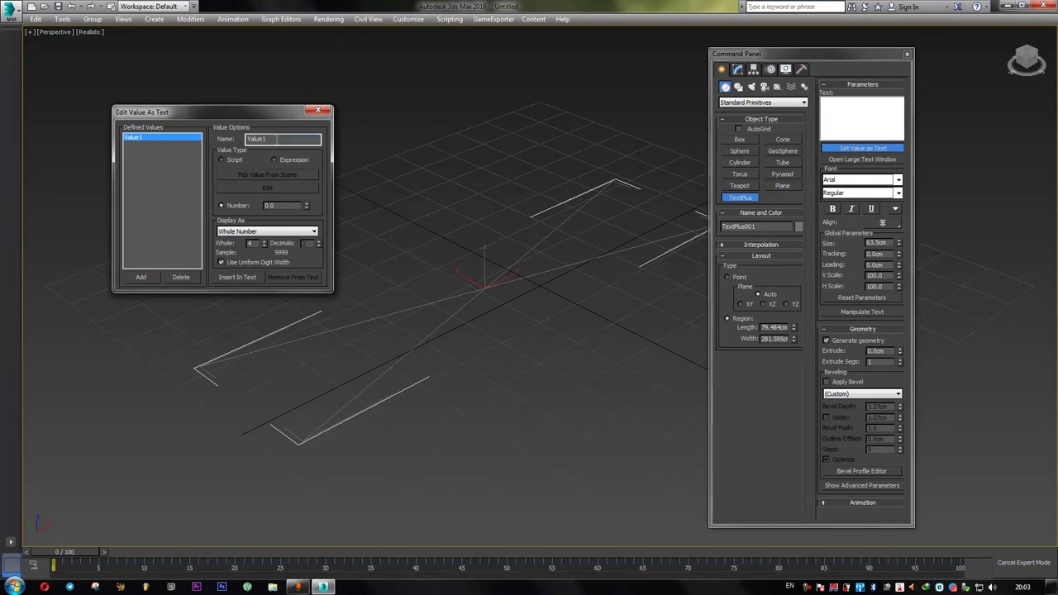
left_click_drag(277, 139, 244, 139)
type("seconds")
key("BackSpace")
key("BackSpace")
key("BackSpace")
type("nd")
left_click_drag(244, 116, 290, 106)
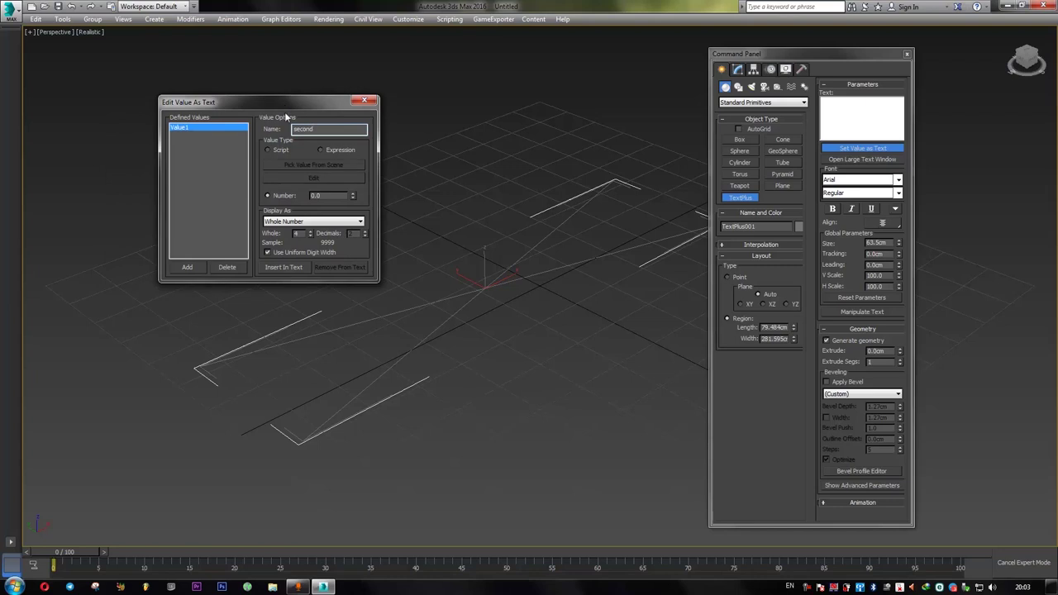
Make the 'second' value script-driven with expression S, then scrub the timeline to test
left_click(268, 149)
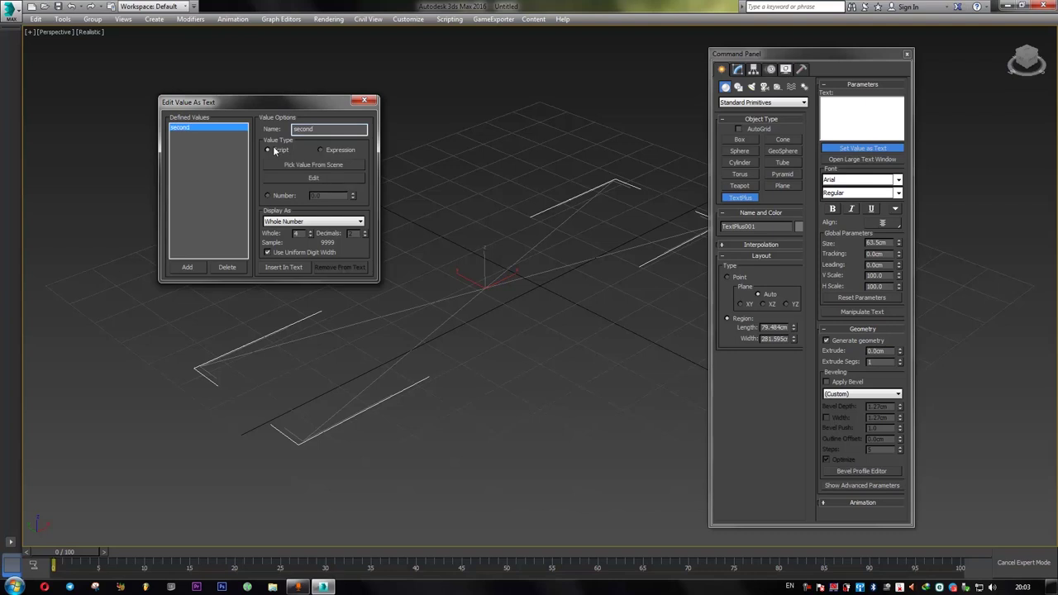
left_click(313, 178)
left_click_drag(563, 115, 626, 80)
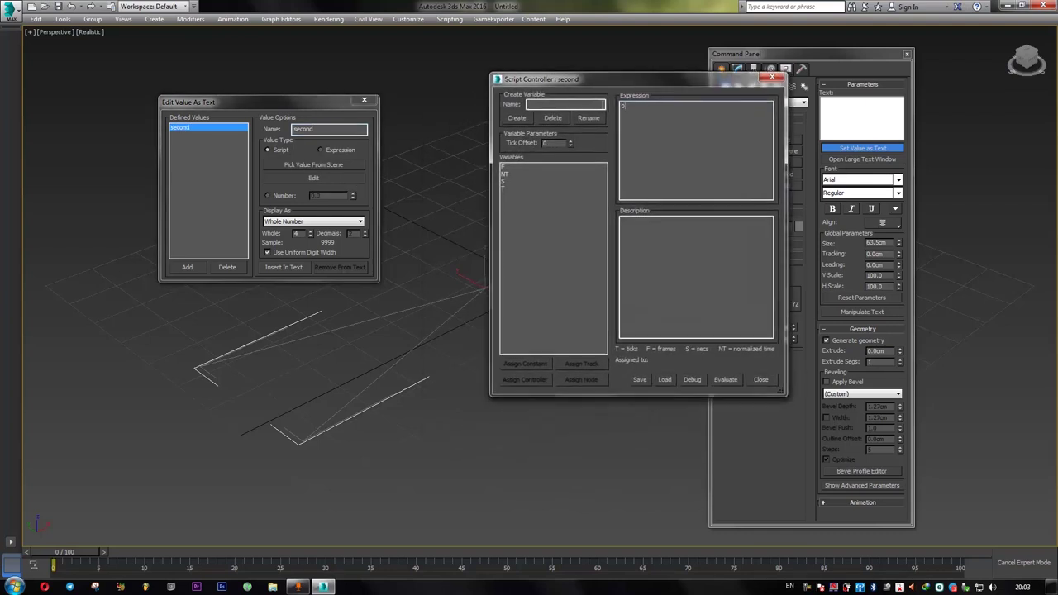
type("a")
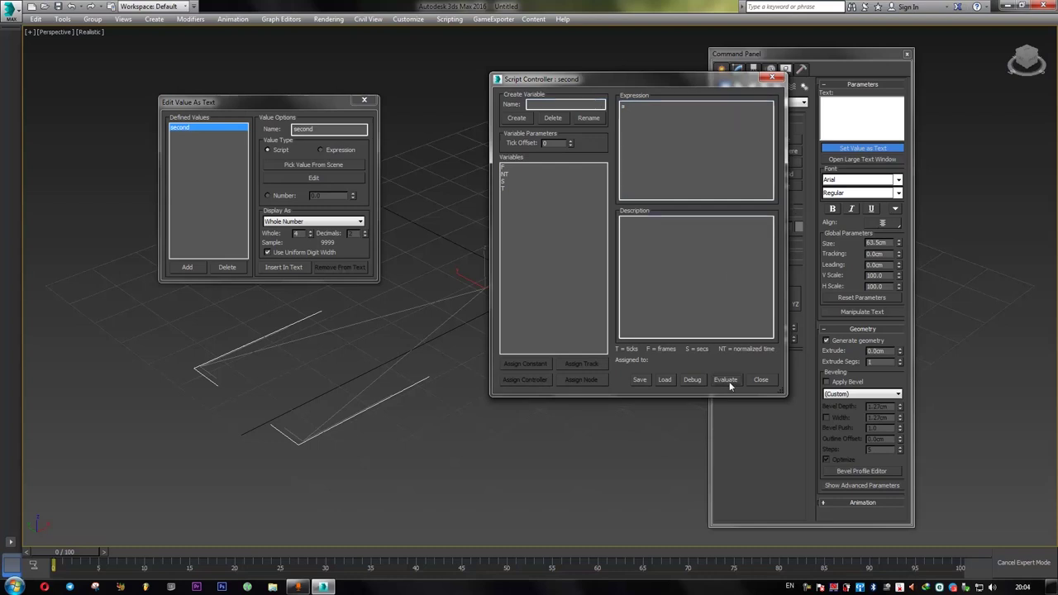
left_click_drag(669, 80, 742, 80)
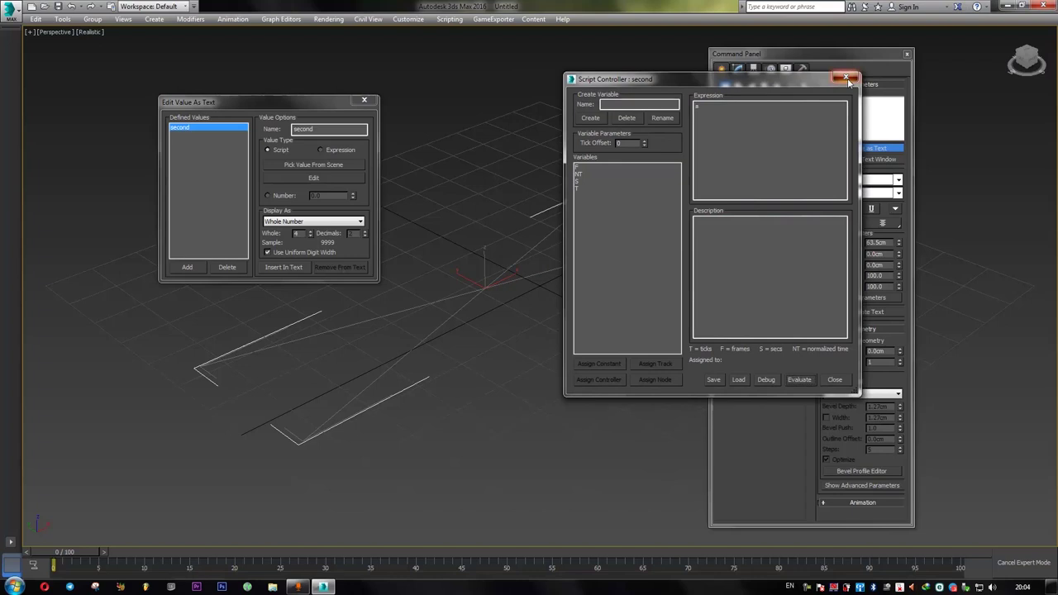
left_click(848, 79)
left_click_drag(79, 553, 51, 566)
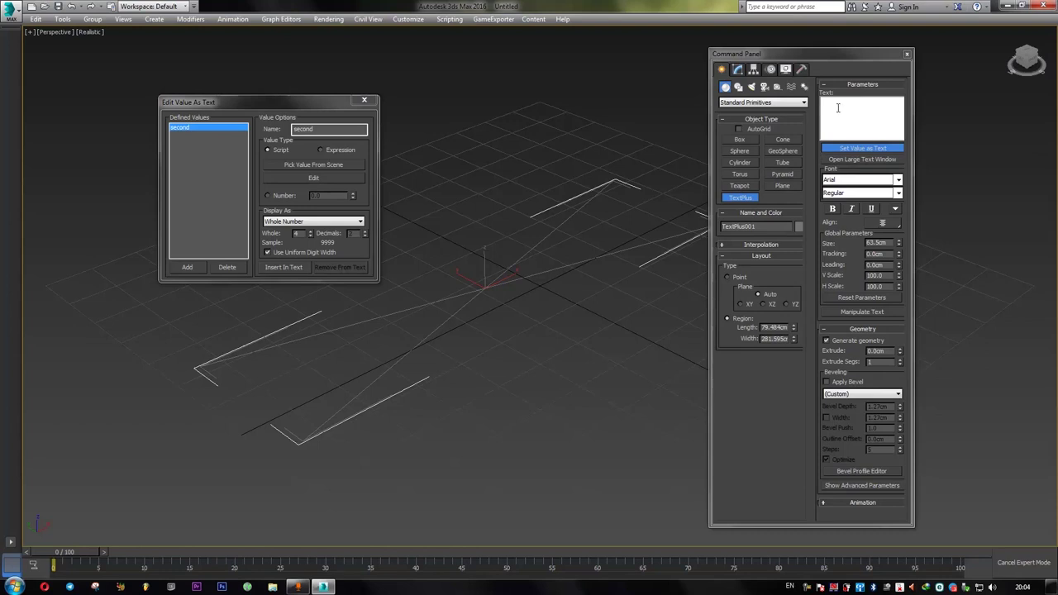
Insert %[second] into the text, test a duplicate during playback, and reduce the digit count
left_click_drag(280, 106, 351, 101)
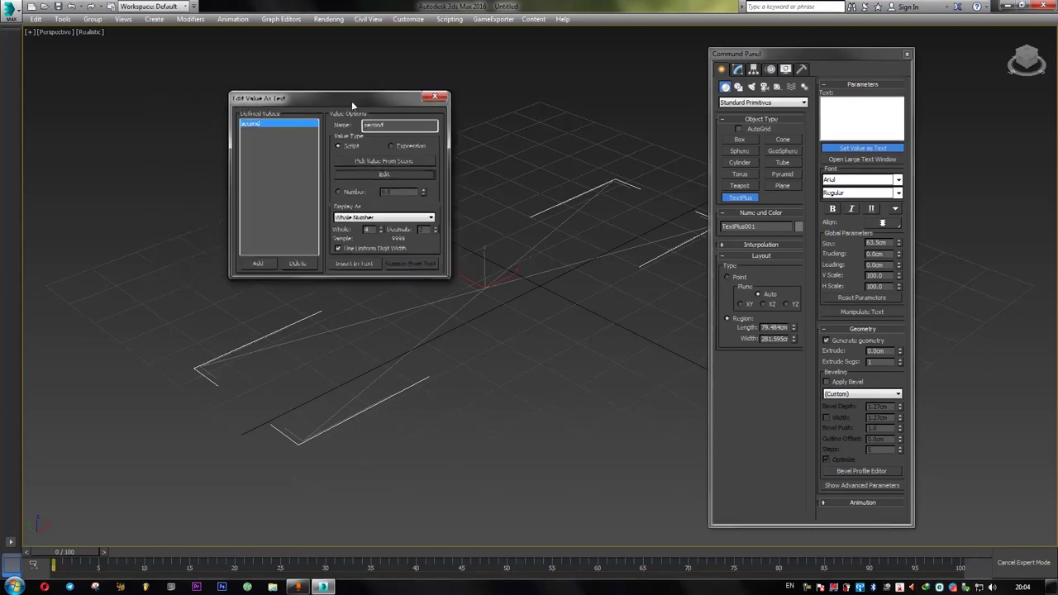
left_click(357, 262)
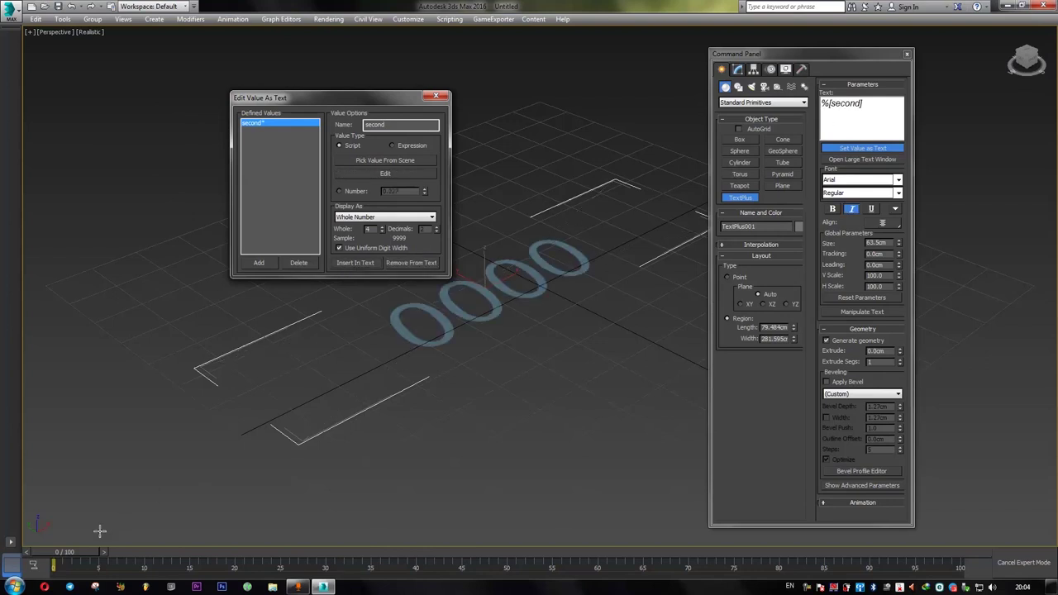
type("%[second]")
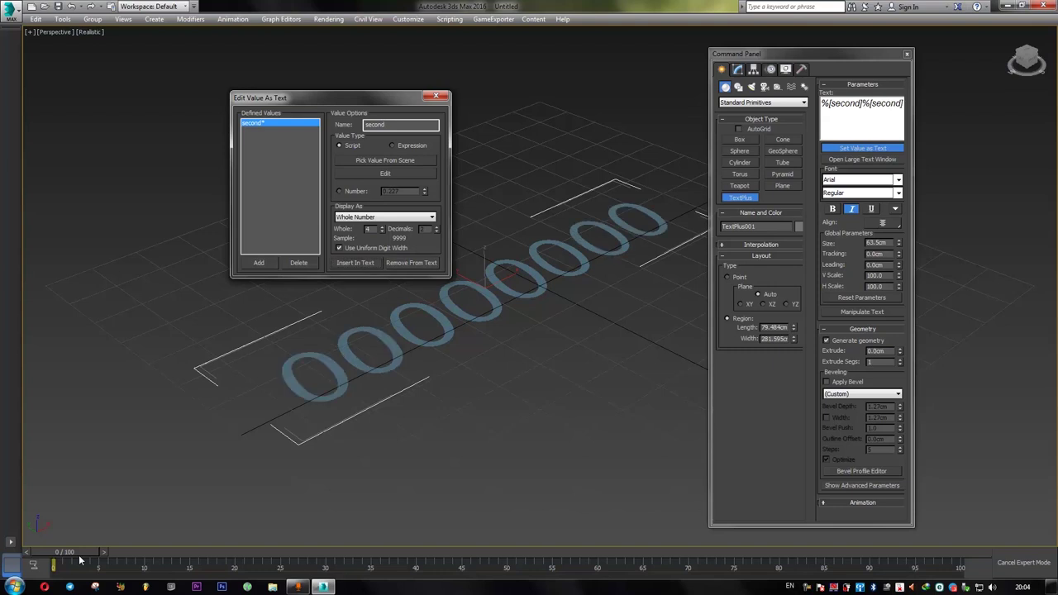
key("/")
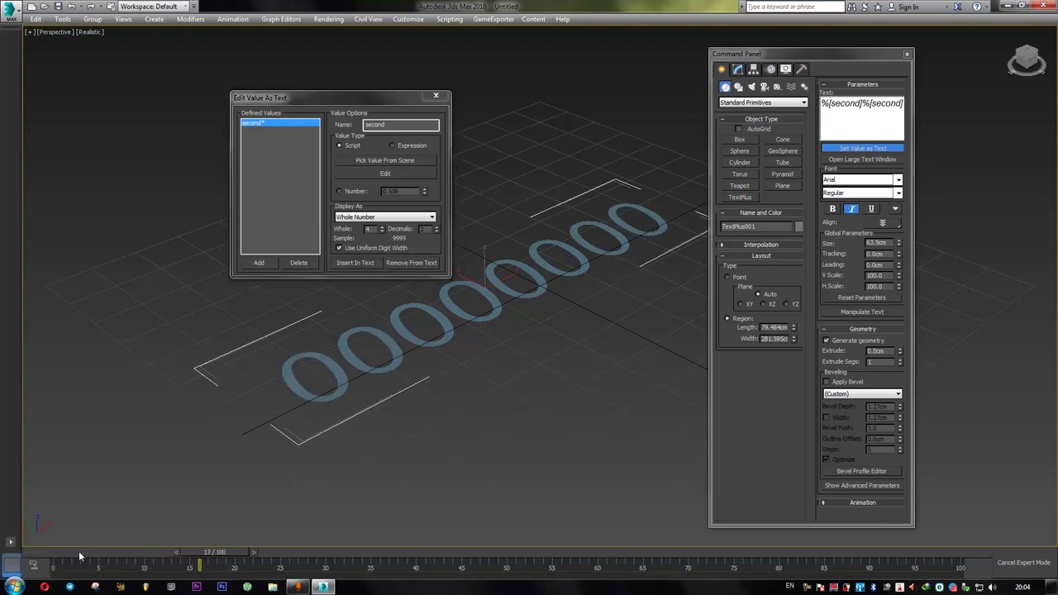
key("/")
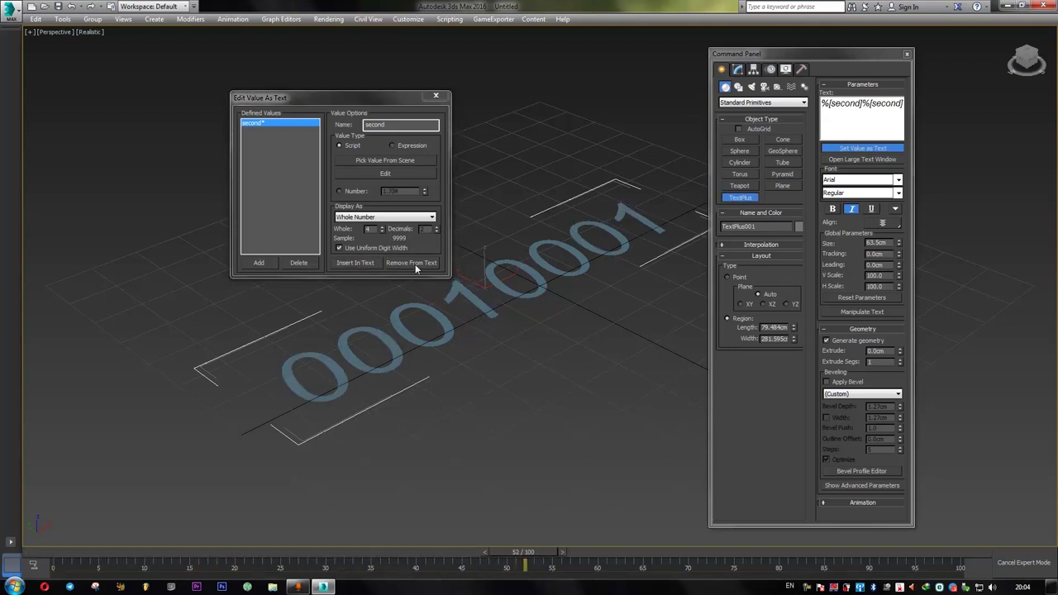
left_click(382, 232)
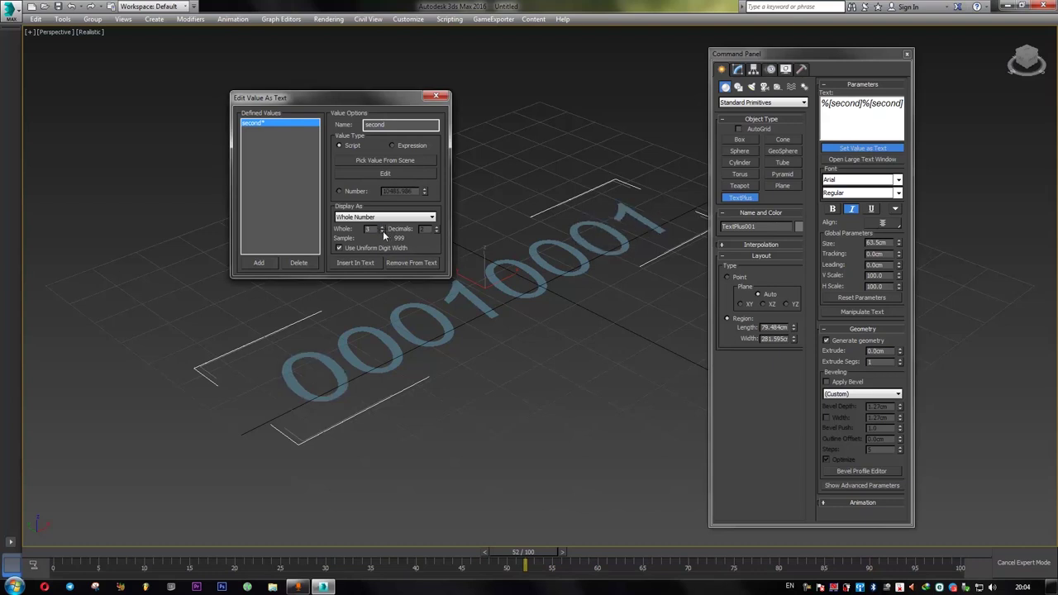
left_click(382, 232)
left_click(383, 232)
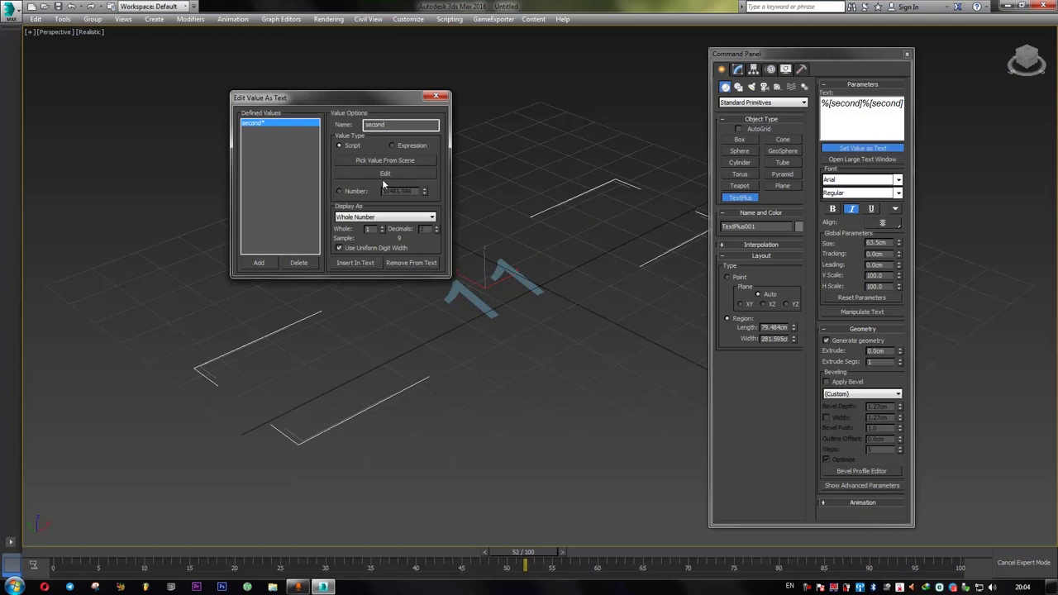
Remove the duplicate %[second] field, set Whole digits to 2, and replay from the start
left_click(862, 108)
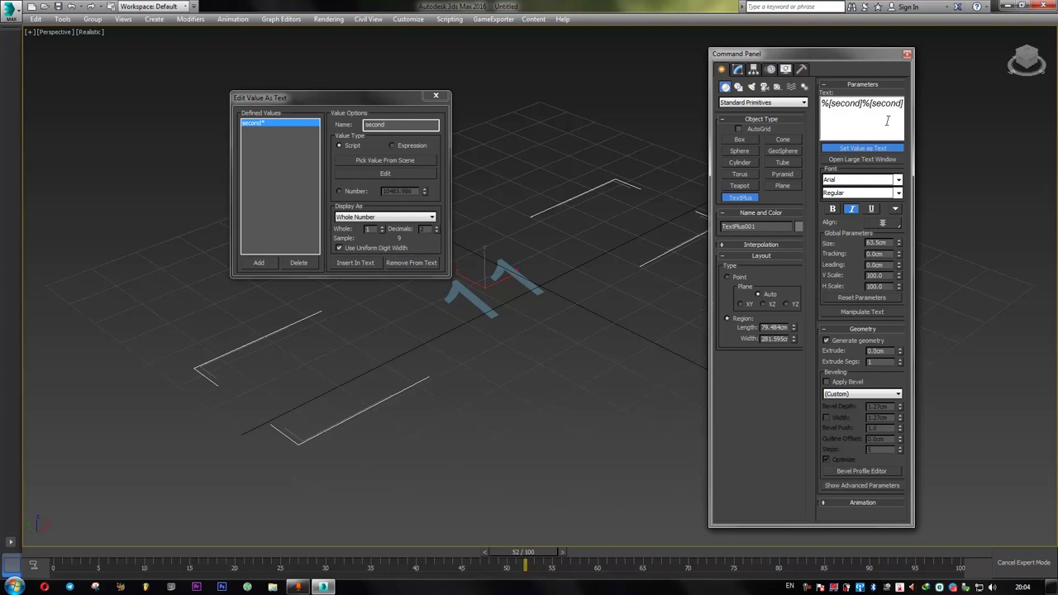
key("BackSpace")
key("BackSpace")
key("BackSpace")
key("BackSpace")
key("BackSpace")
key("BackSpace")
key("BackSpace")
key("BackSpace")
key("BackSpace")
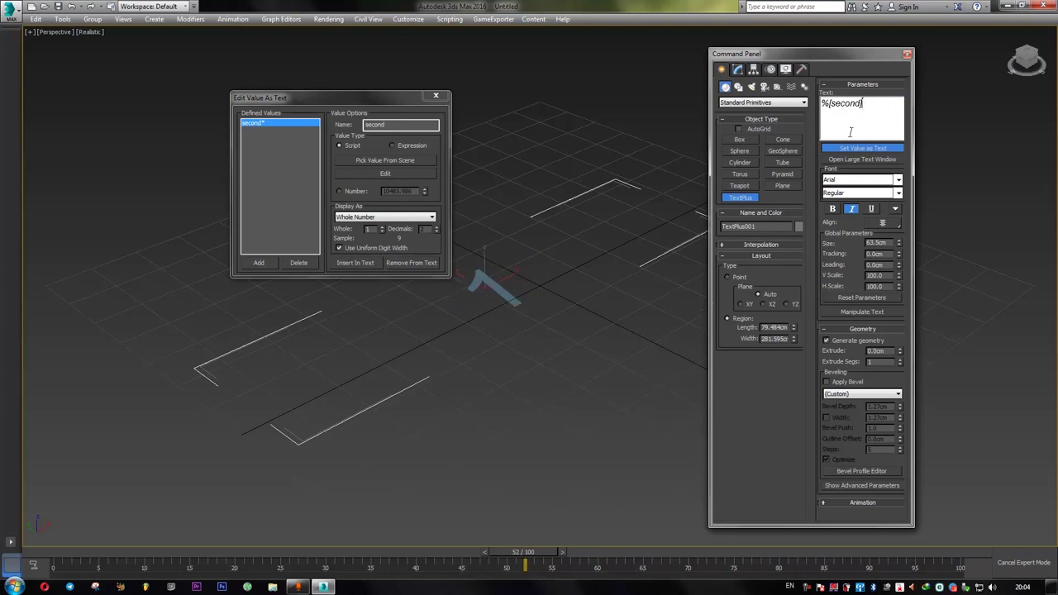
left_click(382, 229)
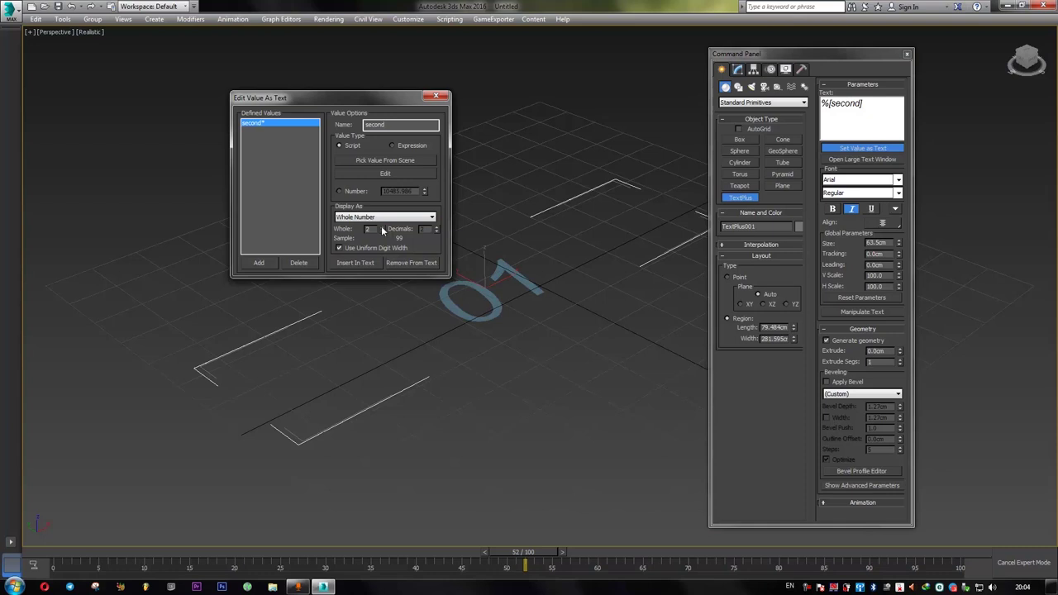
left_click(382, 227)
left_click(382, 232)
key("Home")
key("/")
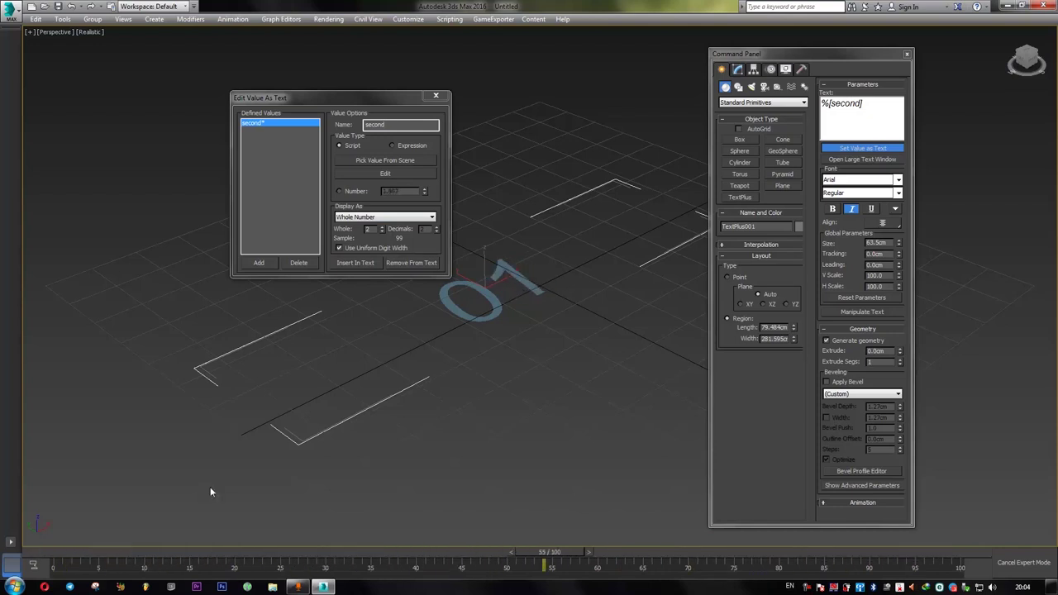
Extend the timeline to 3742 frames and scrub to frame 1767, where the counter reads 58
key("/")
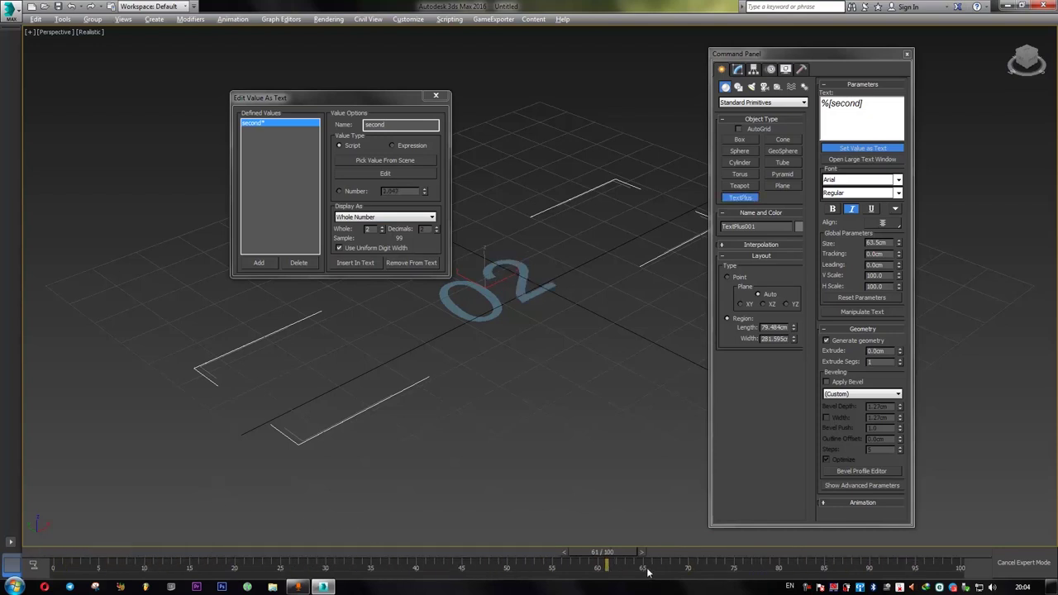
right_click_drag(653, 572, 50, 541, "ctrl+alt")
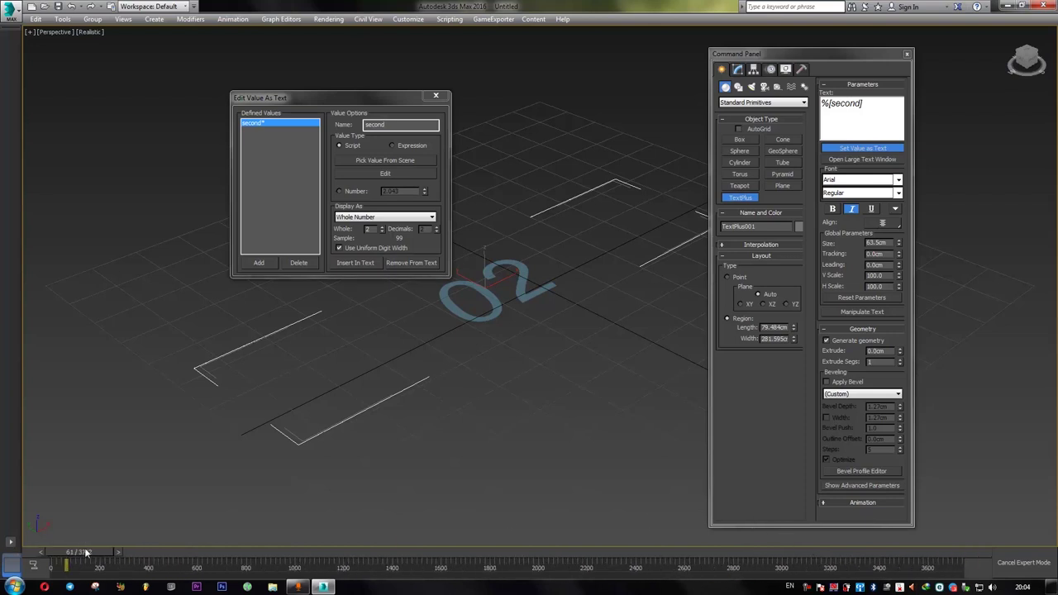
left_click_drag(112, 551, 492, 543)
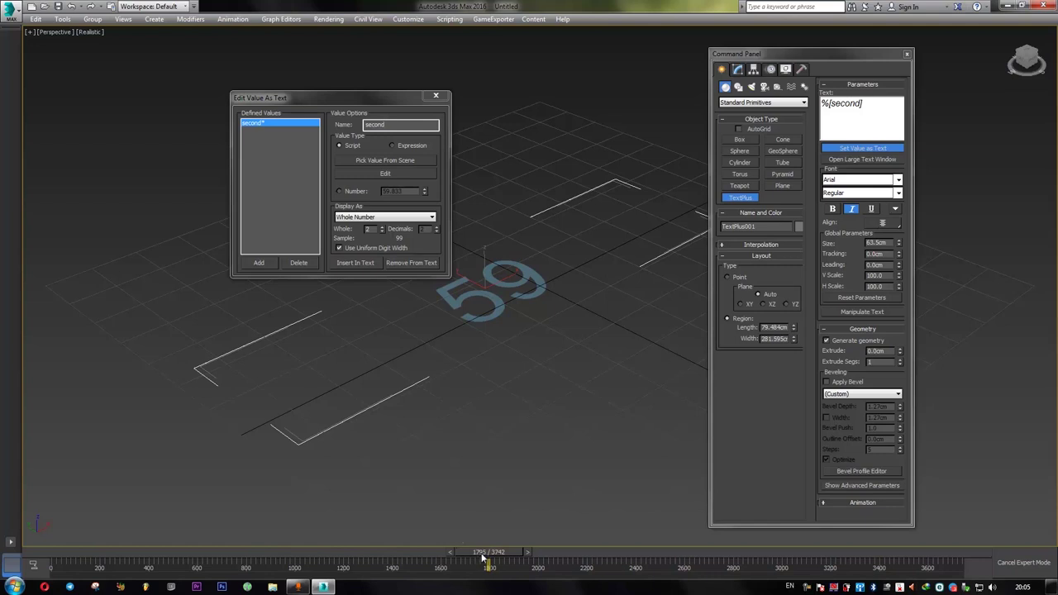
left_click_drag(487, 551, 482, 556)
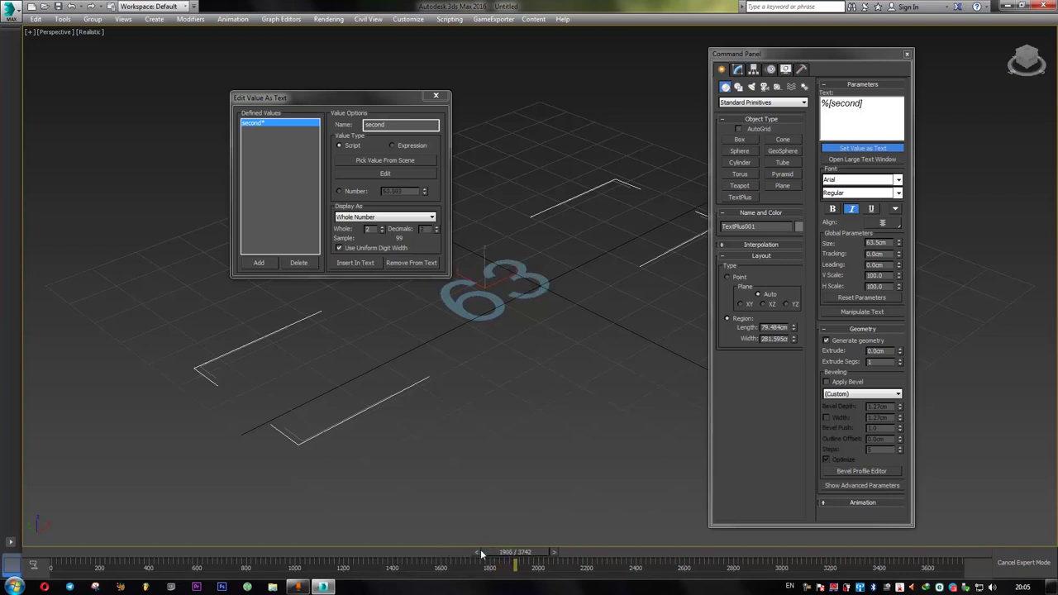
left_click_drag(525, 551, 482, 552)
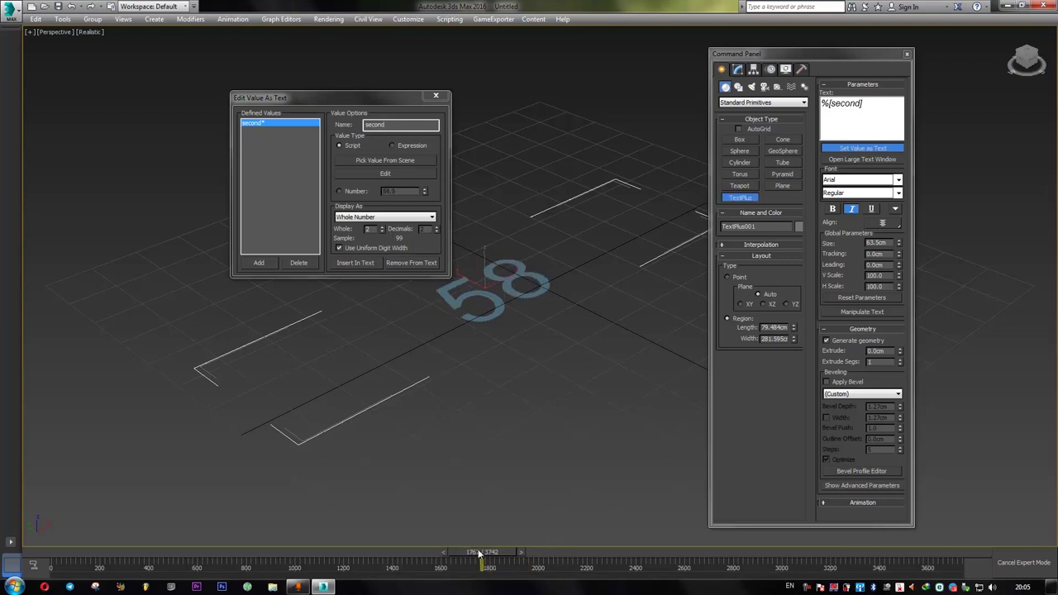
Change the second value's expression to mod S 60 and scrub to confirm it wraps after 59
left_click(385, 174)
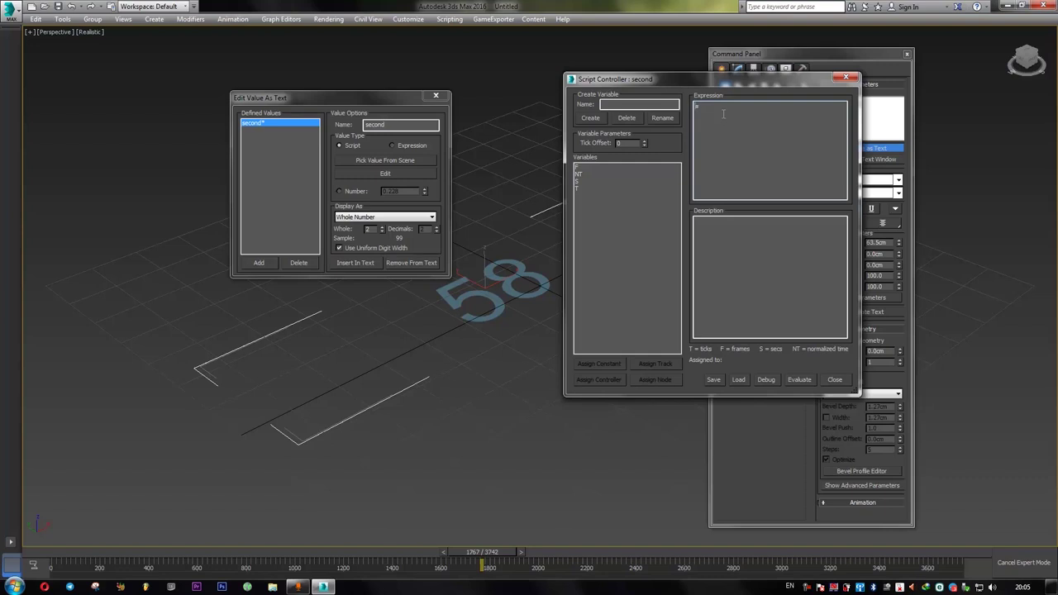
type("mod S 60")
left_click_drag(482, 551, 466, 546)
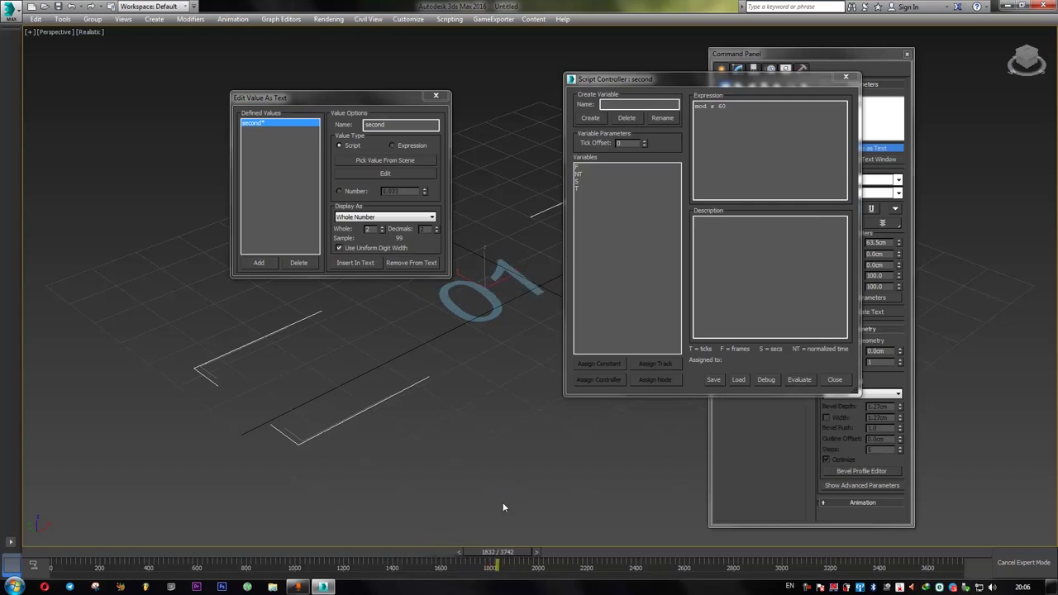
left_click_drag(495, 563, 381, 508)
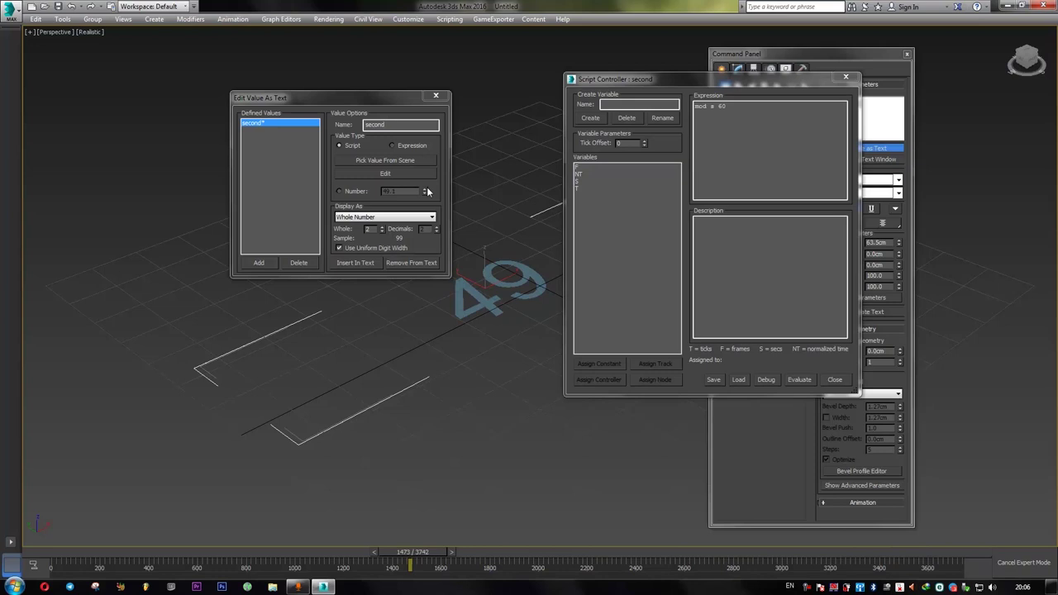
left_click(844, 76)
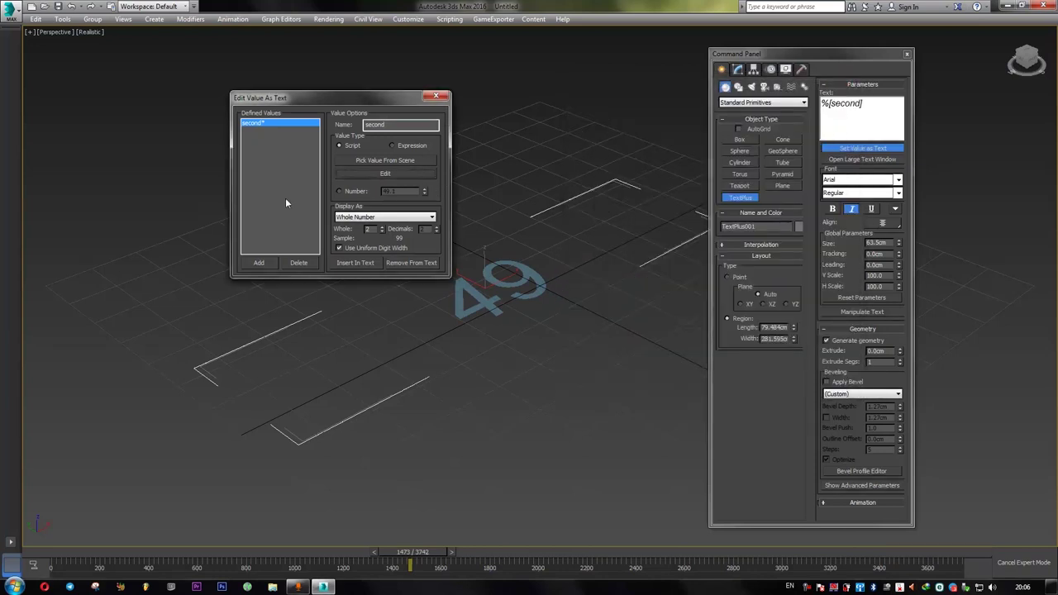
Add a new value named ms, make it script-driven, and view its S * 1000 expression
left_click(259, 262)
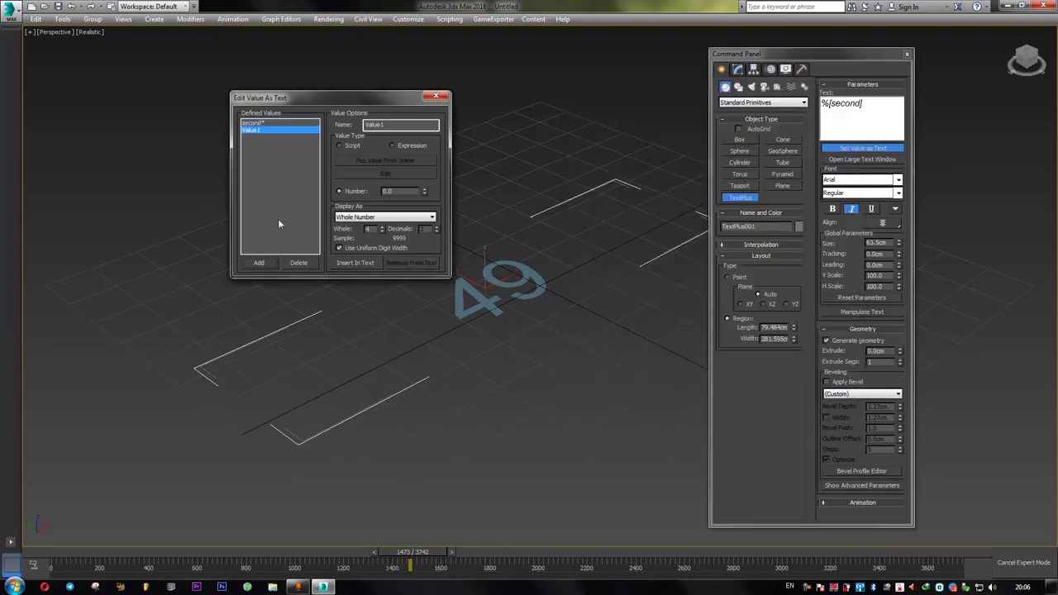
left_click(307, 132)
type("mi")
left_click_drag(353, 99, 314, 97)
left_click(300, 143)
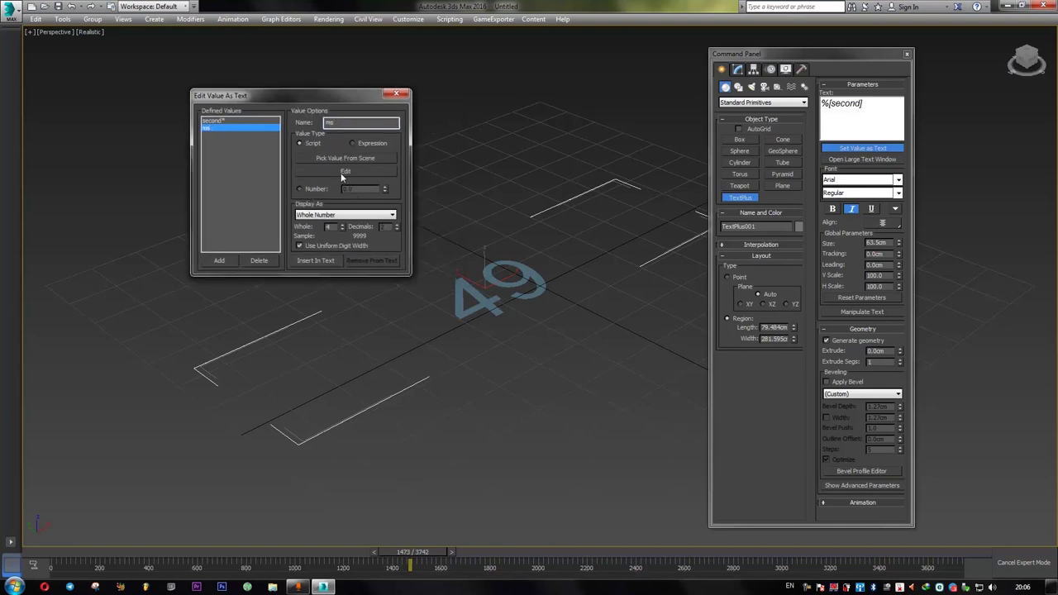
left_click(344, 172)
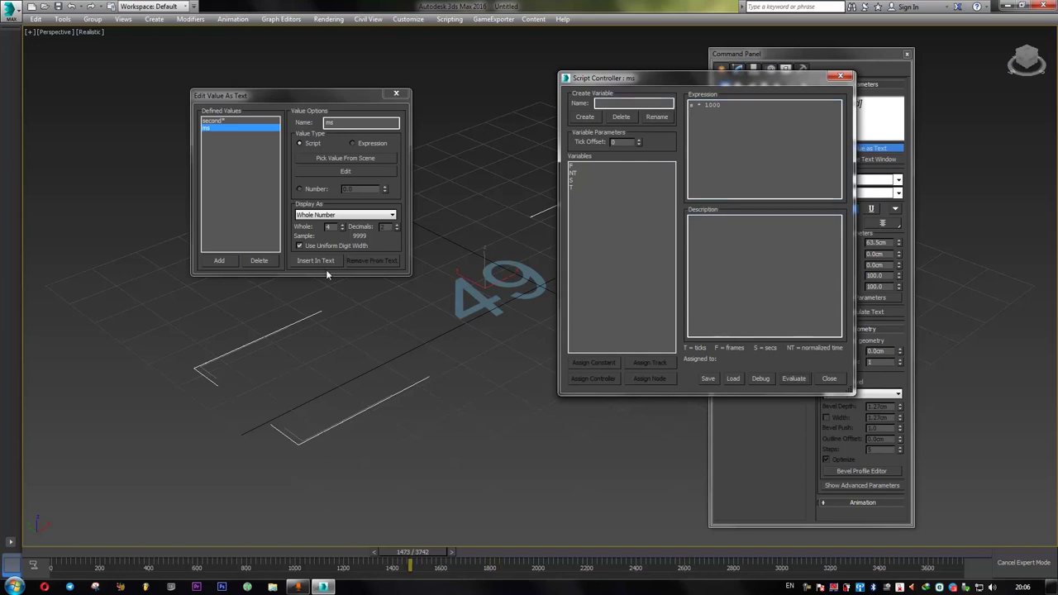
Insert %[ms] after %[second] in the text and play back to see '03 3000'
left_click_drag(687, 78, 589, 86)
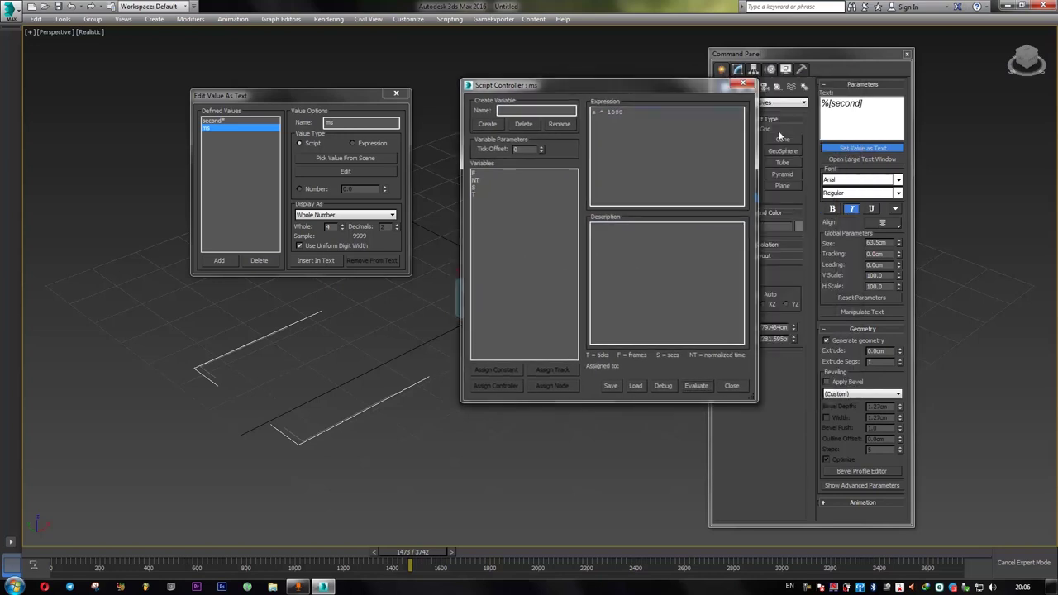
left_click(863, 116)
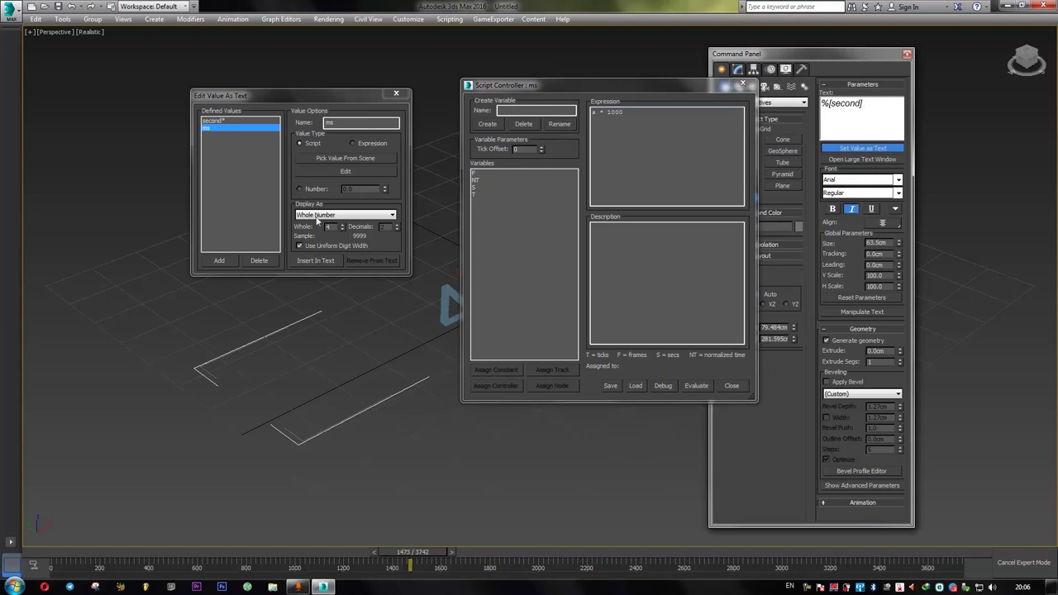
left_click(318, 261)
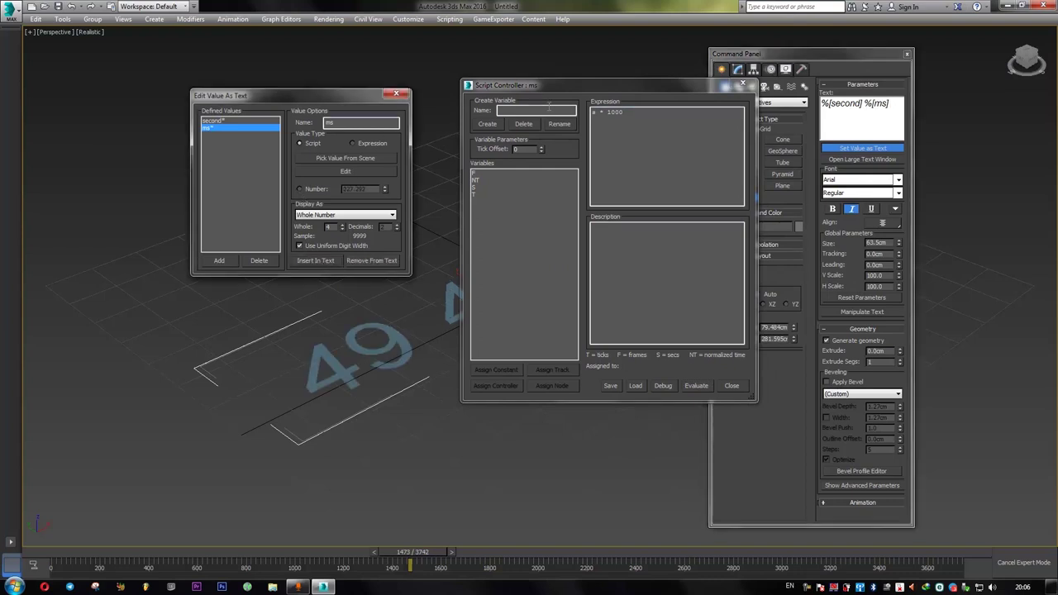
left_click_drag(663, 87, 744, 75)
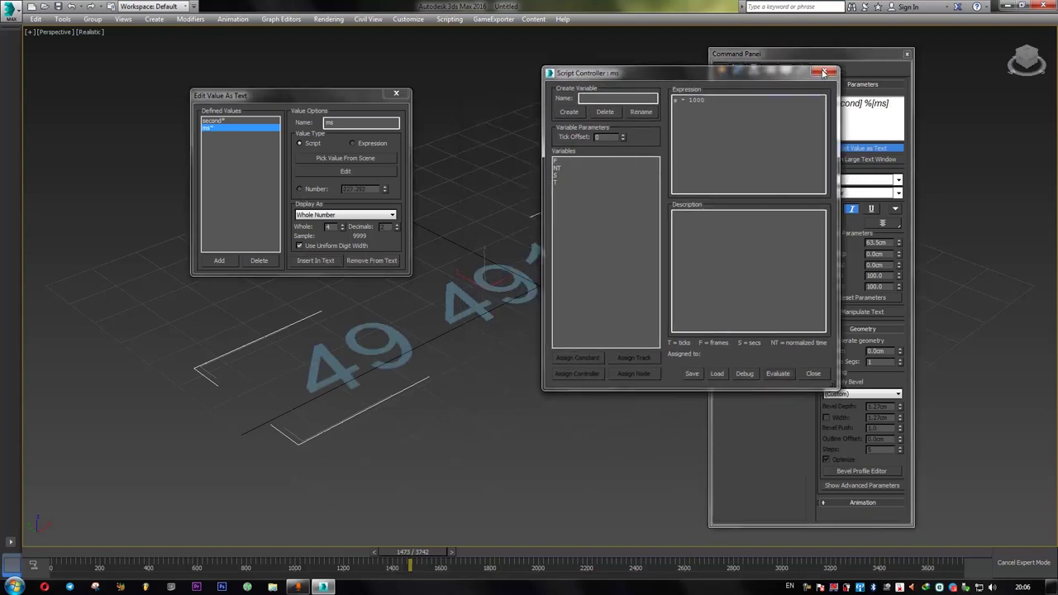
left_click(824, 71)
left_click_drag(99, 565, 49, 565)
key("/")
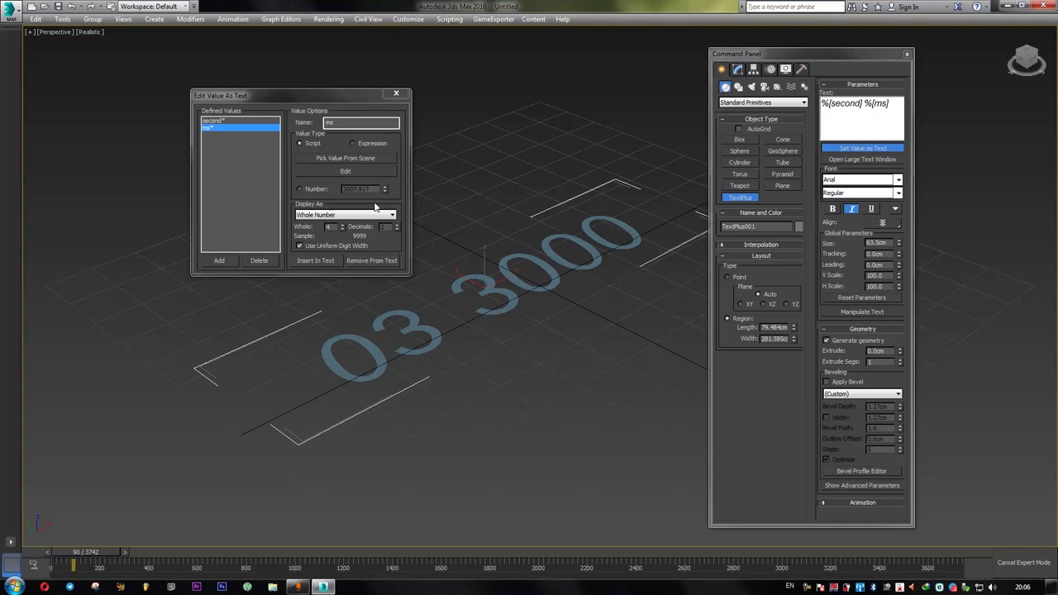
Rewrite the ms script as s = s * 1000 with mod s 1000, evaluate, and rewind to check
left_click_drag(333, 97, 277, 87)
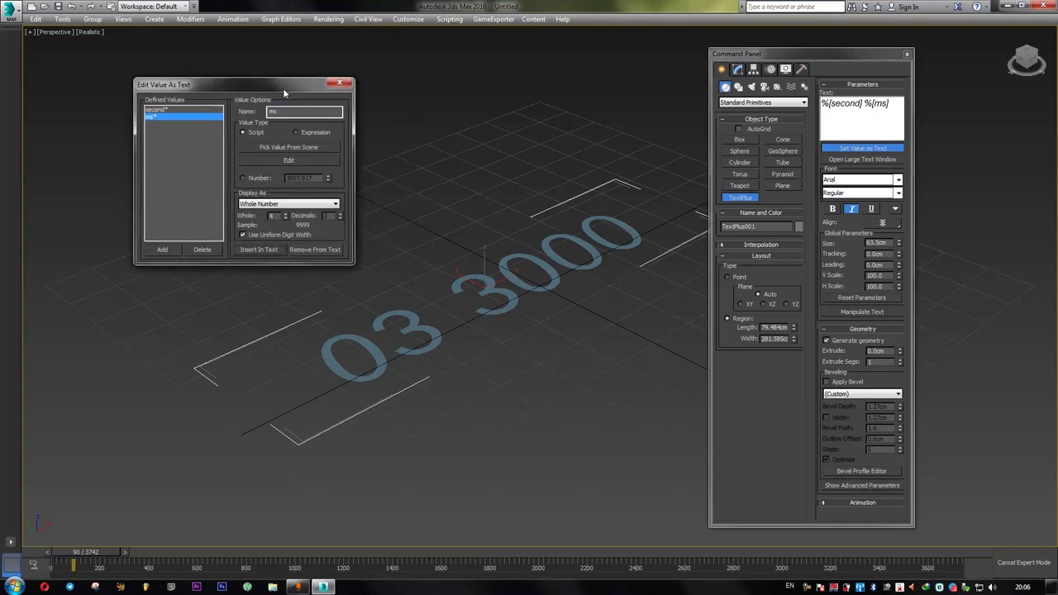
left_click(289, 160)
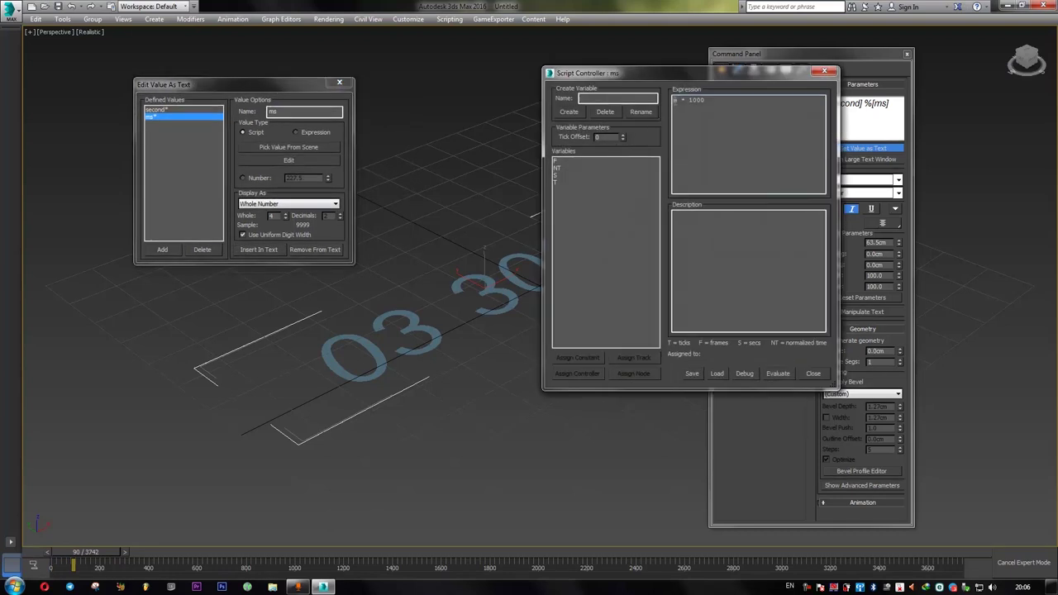
type("- s")
type("s 1000")
left_click(777, 374)
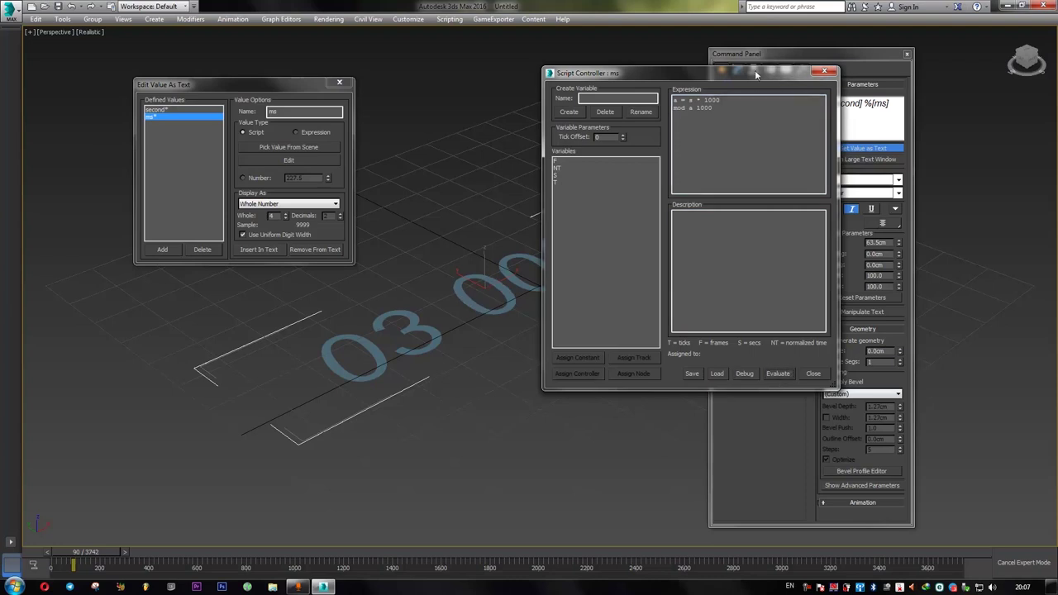
left_click_drag(765, 73, 908, 59)
left_click_drag(83, 553, 54, 554)
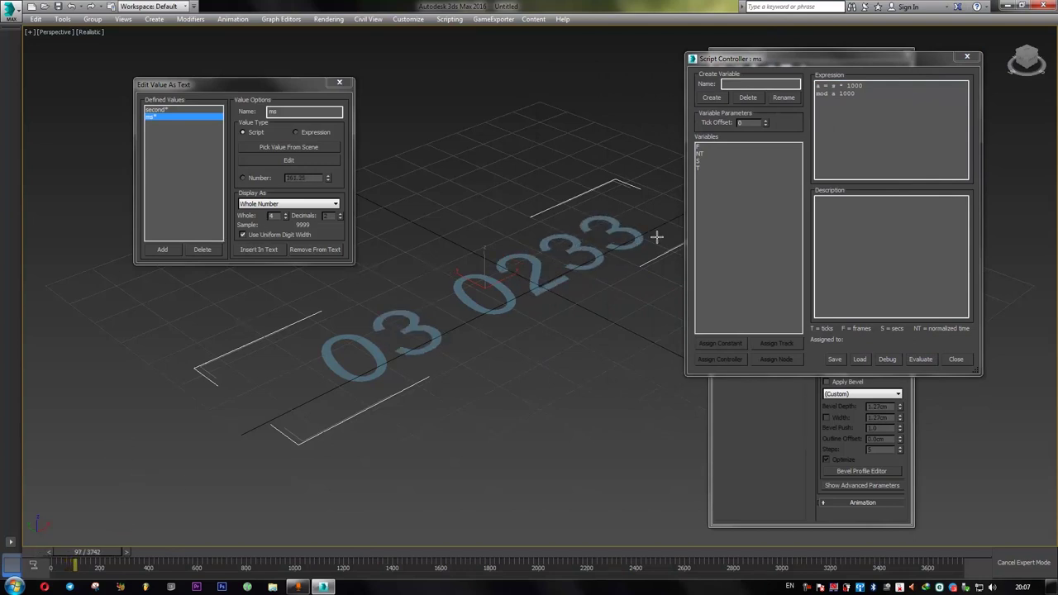
Limit ms to three whole digits and close the Script Controller
left_click(285, 218)
left_click_drag(256, 85, 242, 83)
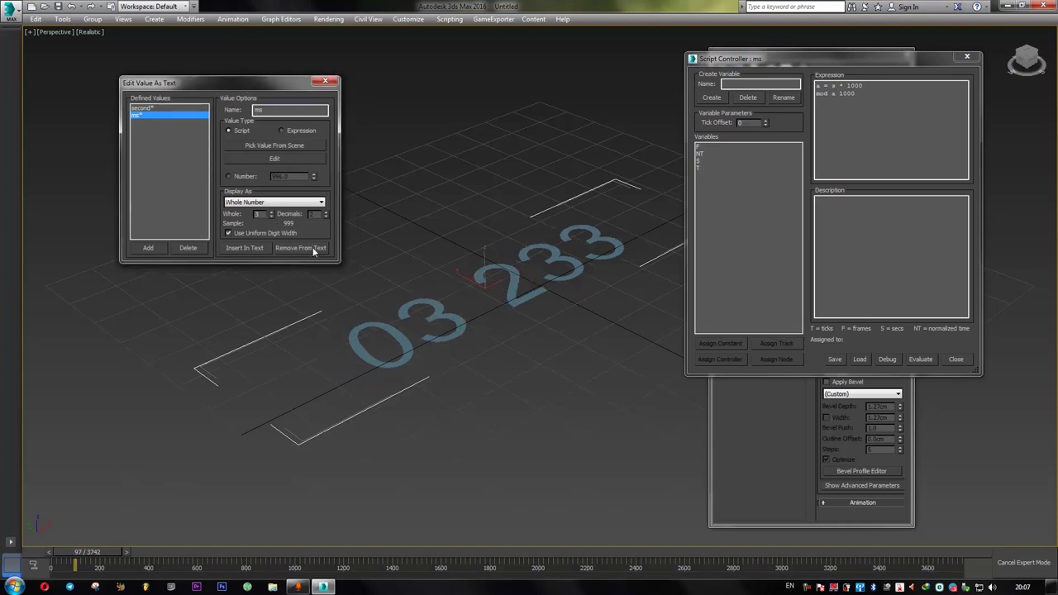
left_click(151, 109)
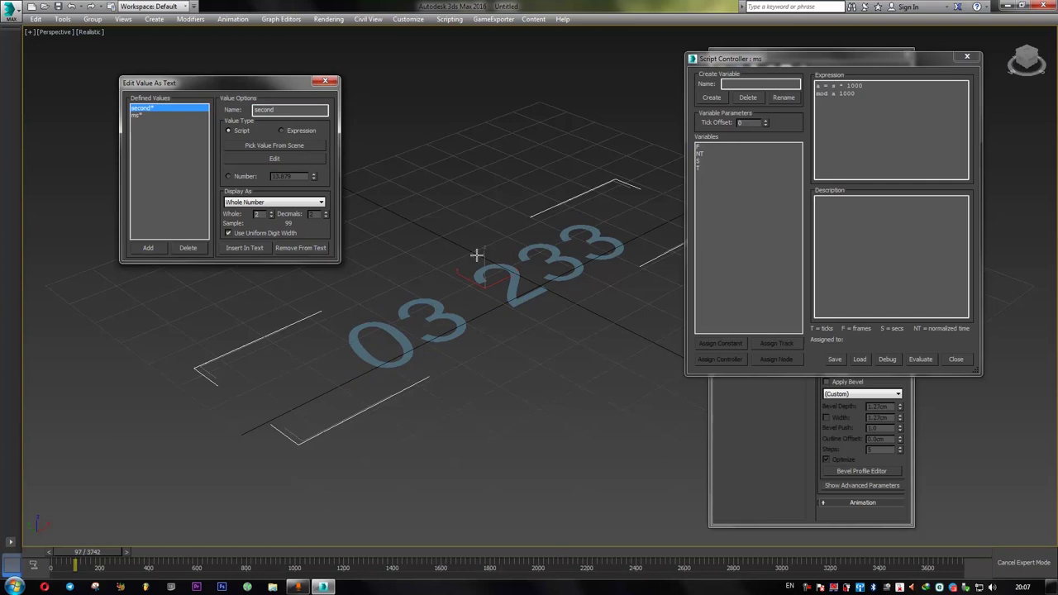
left_click(968, 57)
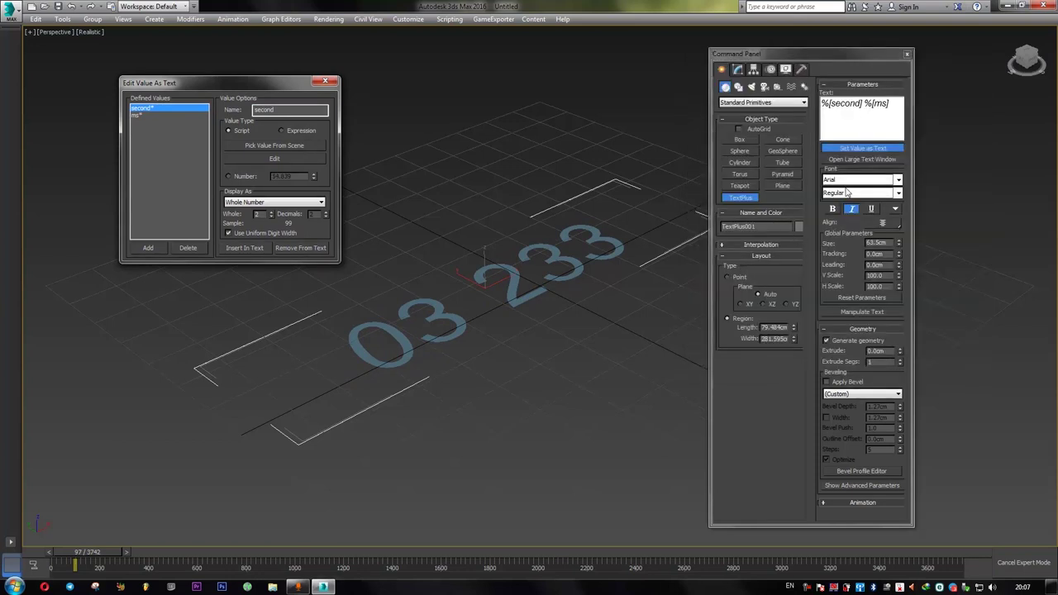
Set the clock text font to Digital-7 and turn off Italic
left_click(869, 104)
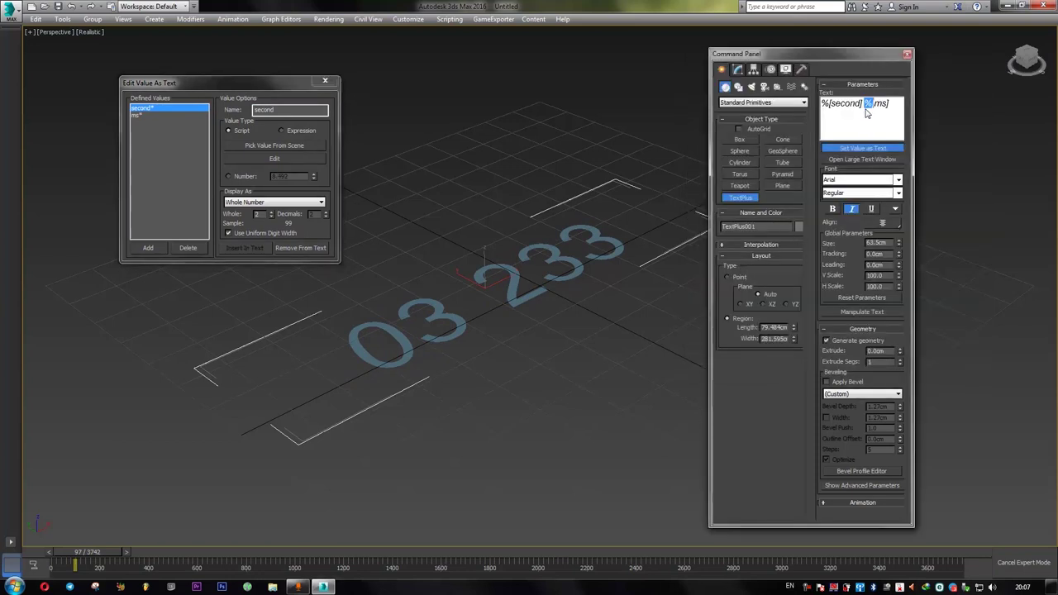
left_click_drag(891, 103, 822, 105)
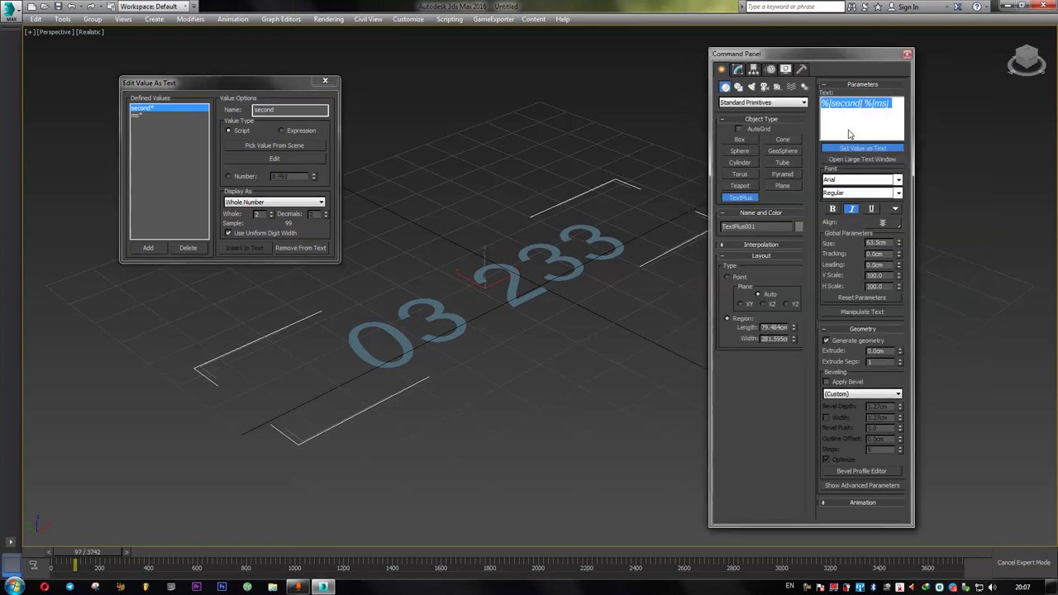
left_click(875, 180)
scroll(846, 309, "down", 3)
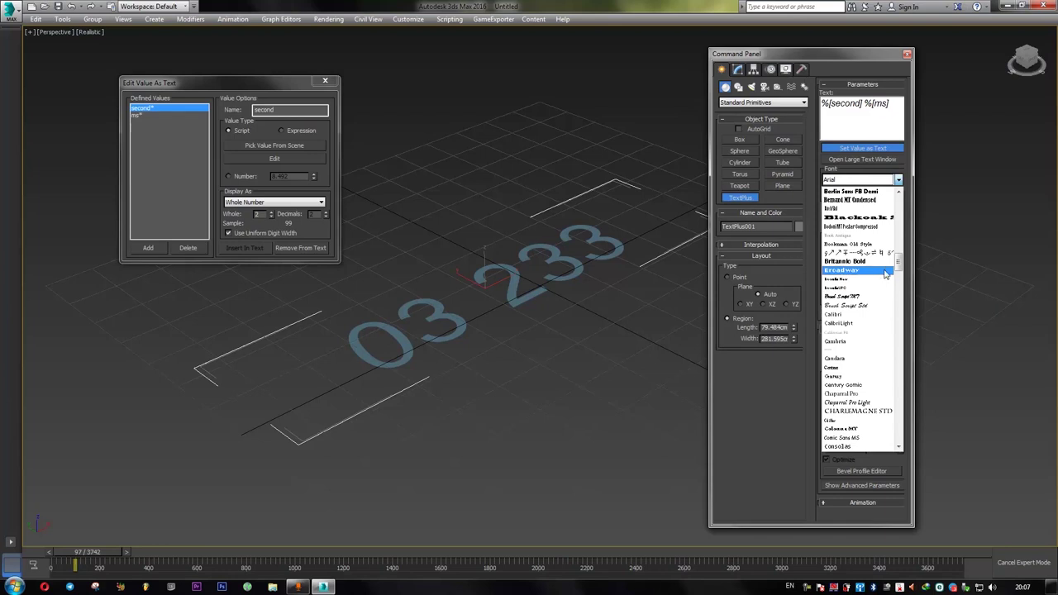
left_click_drag(899, 263, 898, 287)
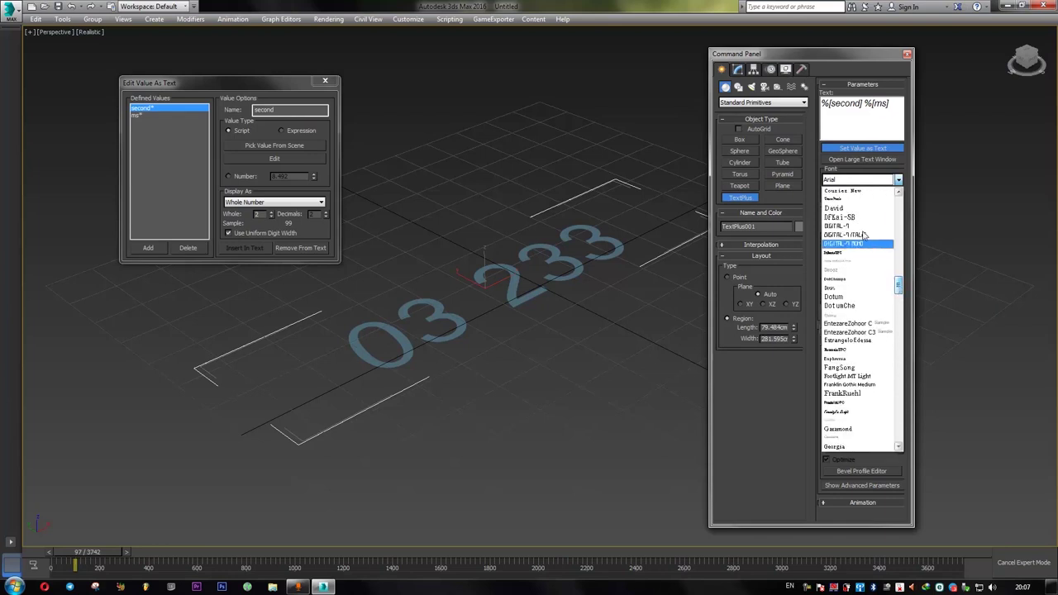
left_click(839, 226)
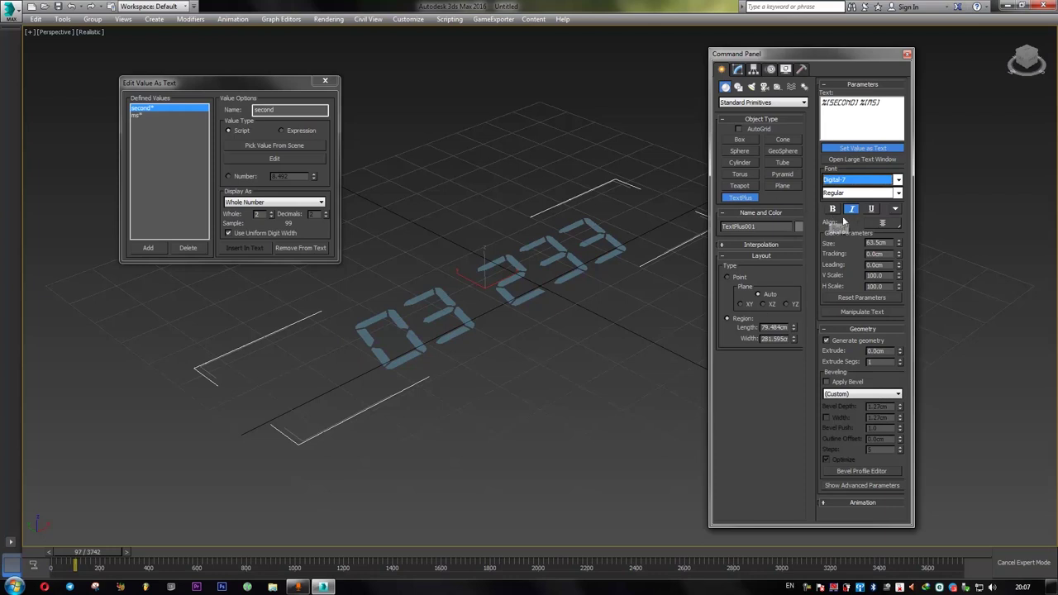
left_click(851, 208)
Extrude the clock digits to a depth of 2.555cm
middle_click_drag(417, 326, 495, 335, "alt")
left_click_drag(899, 351, 901, 308)
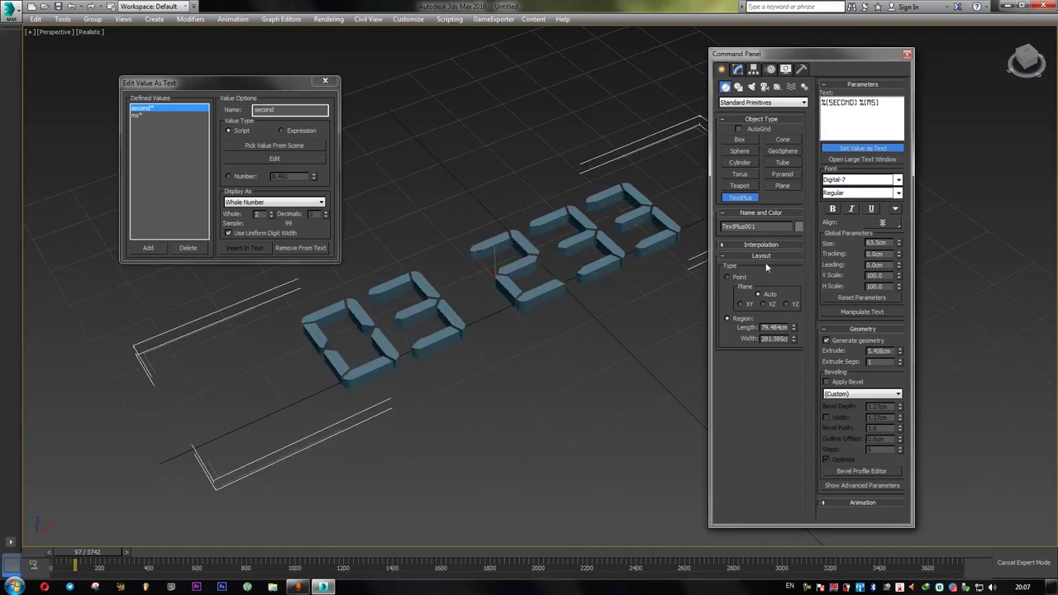
left_click_drag(899, 351, 898, 388)
middle_click_drag(614, 306, 605, 309, "alt")
Give the clock digits' material a pure red diffuse colour (255,0,0)
key("m")
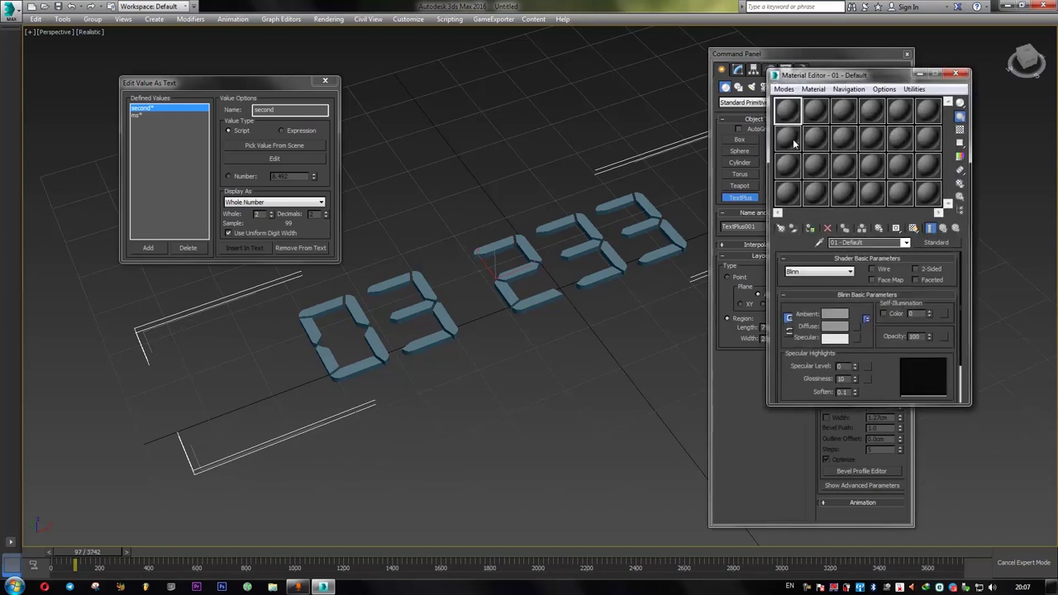
left_click(833, 326)
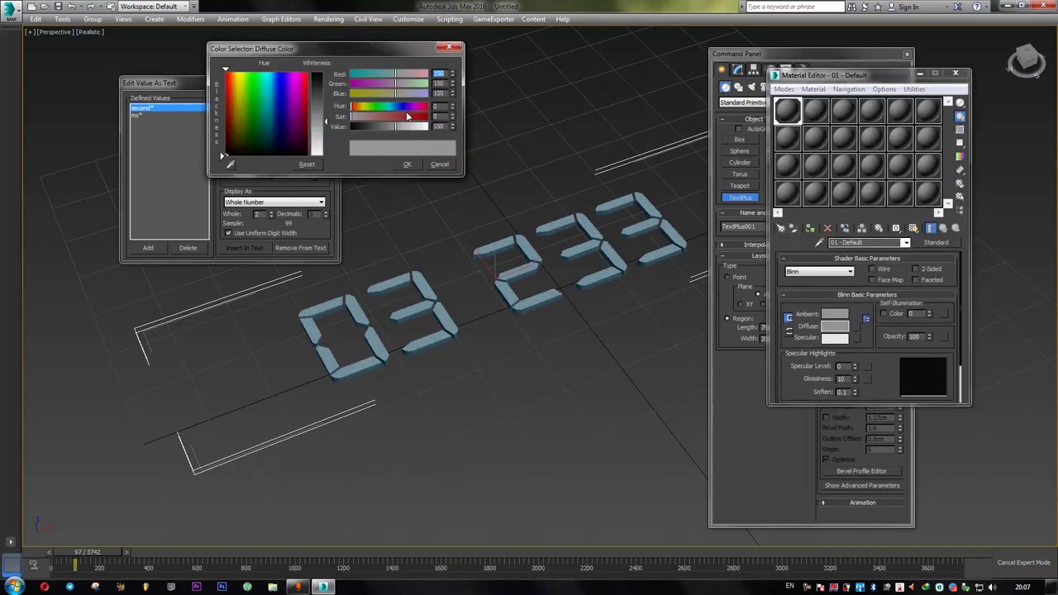
mouse_move(319, 82)
left_mouse_down()
mouse_move(325, 123)
mouse_move(325, 73)
left_mouse_up()
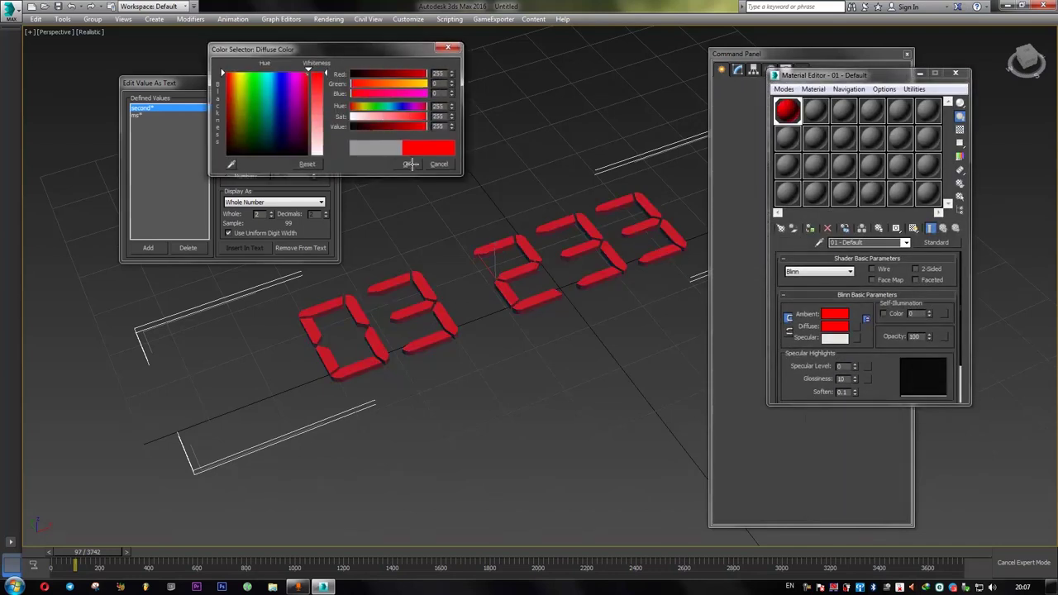
left_click(406, 164)
Rewind to frame 0 and play the animation so the counter runs
middle_click_drag(190, 496, 168, 517, "alt")
left_click_drag(99, 552, 79, 552)
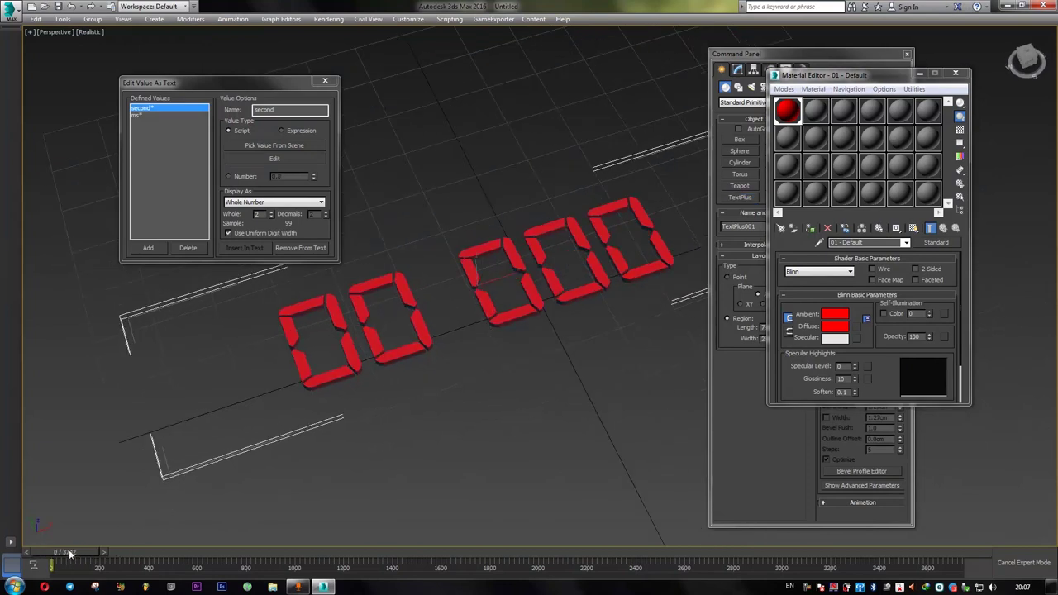
key("/")
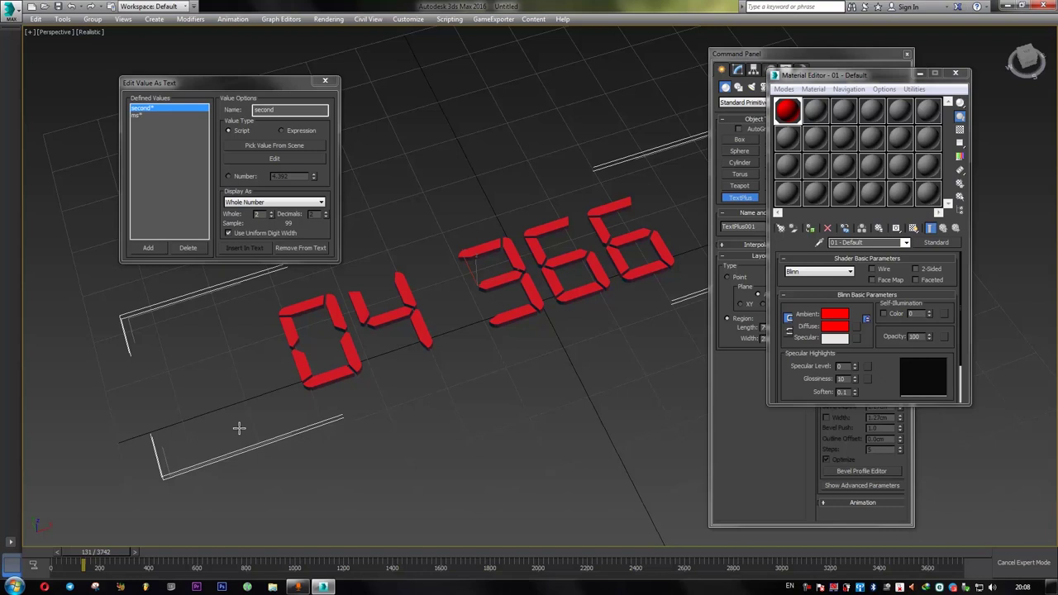
Open the finished clock.max from Recent Documents without saving the current scene
left_click(11, 20)
left_click(123, 71)
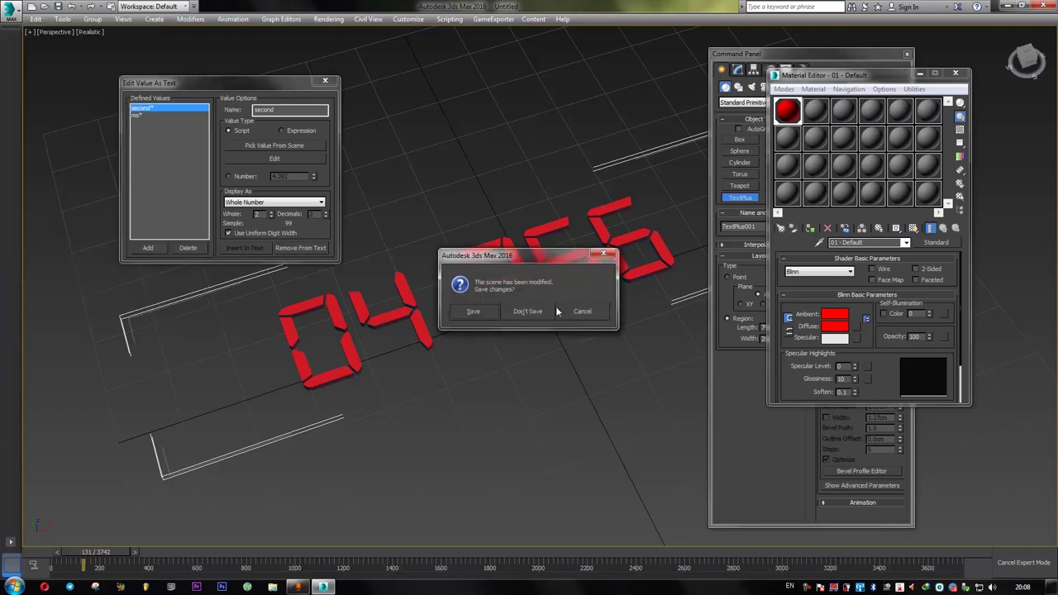
left_click(550, 308)
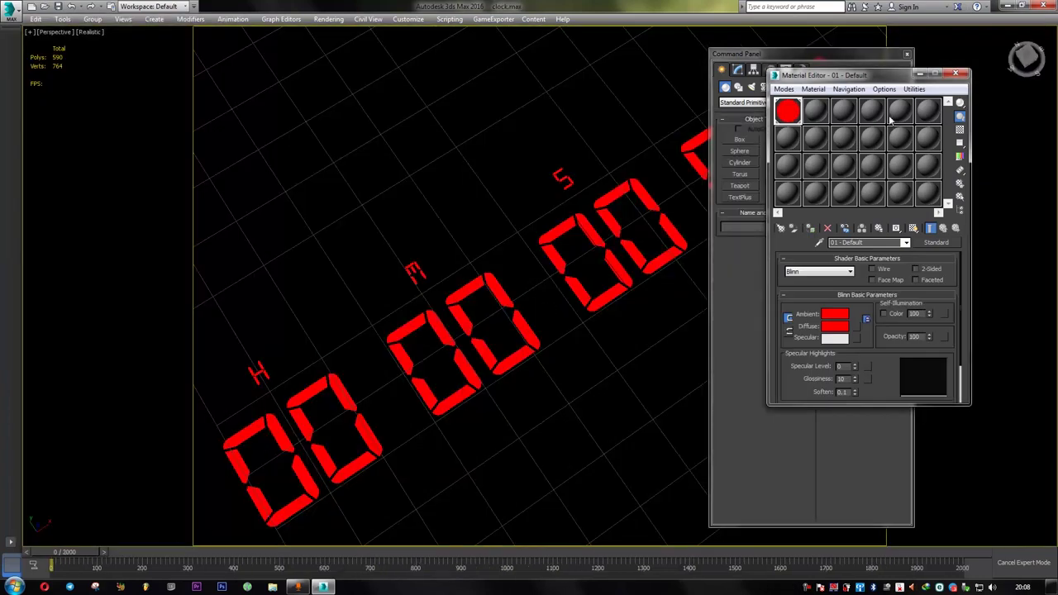
Close the Material Editor and command panel, then play and scrub the clock forward
left_click(955, 75)
left_click(906, 54)
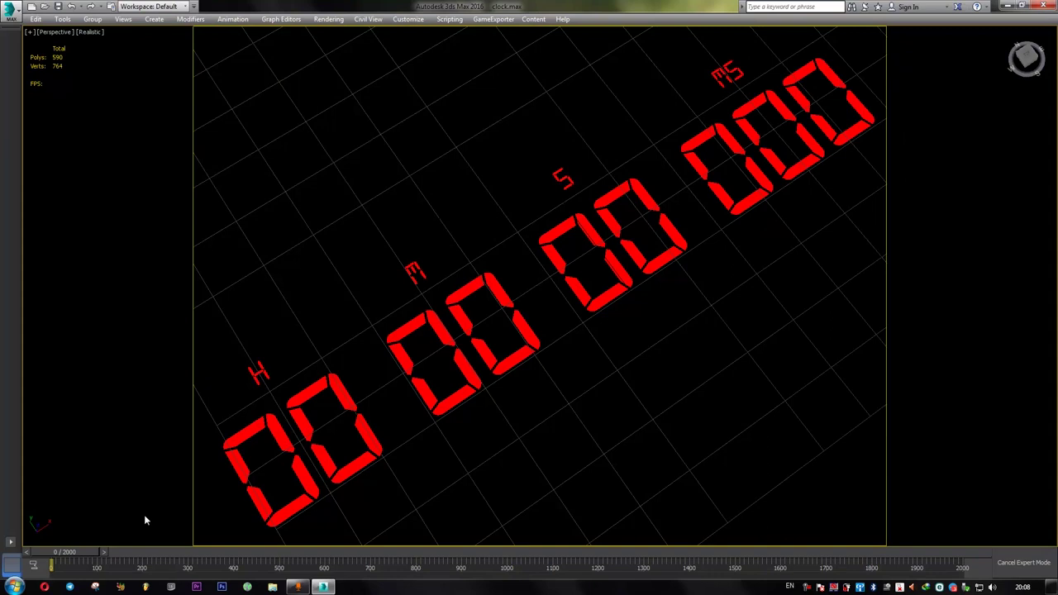
key("slash")
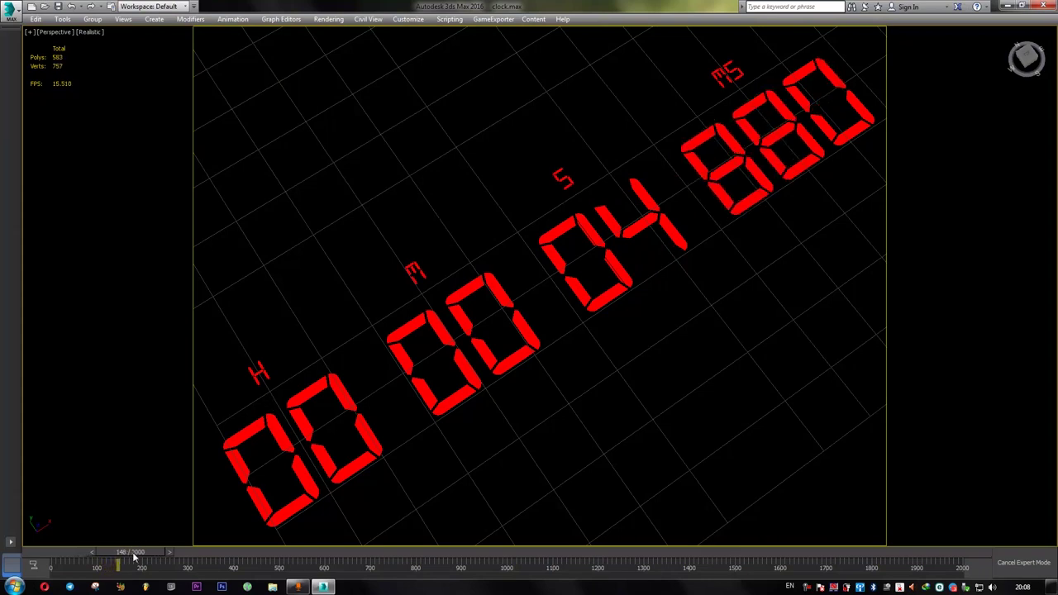
left_click_drag(157, 549, 705, 545)
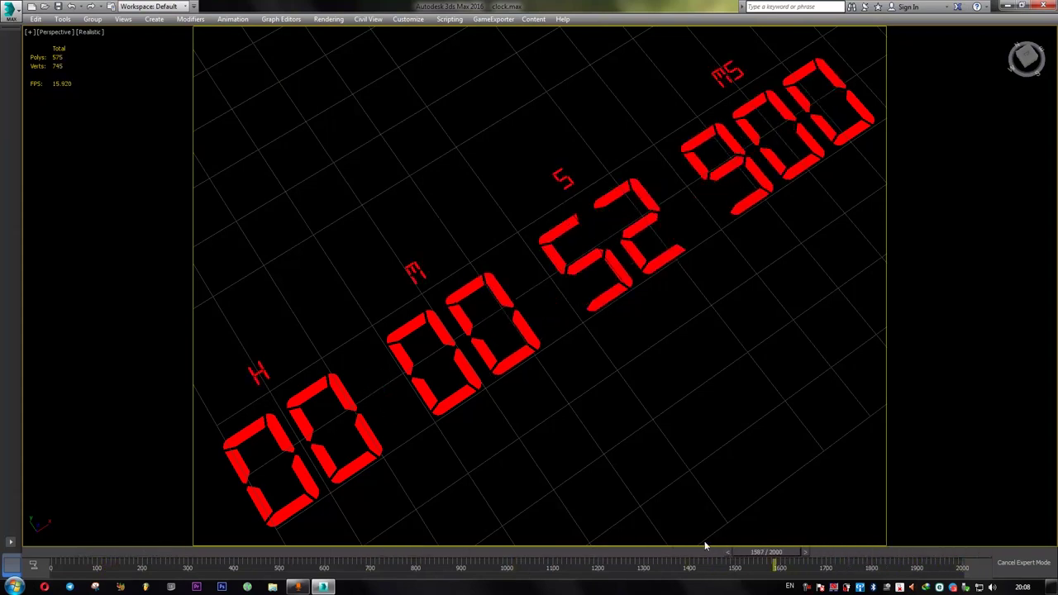